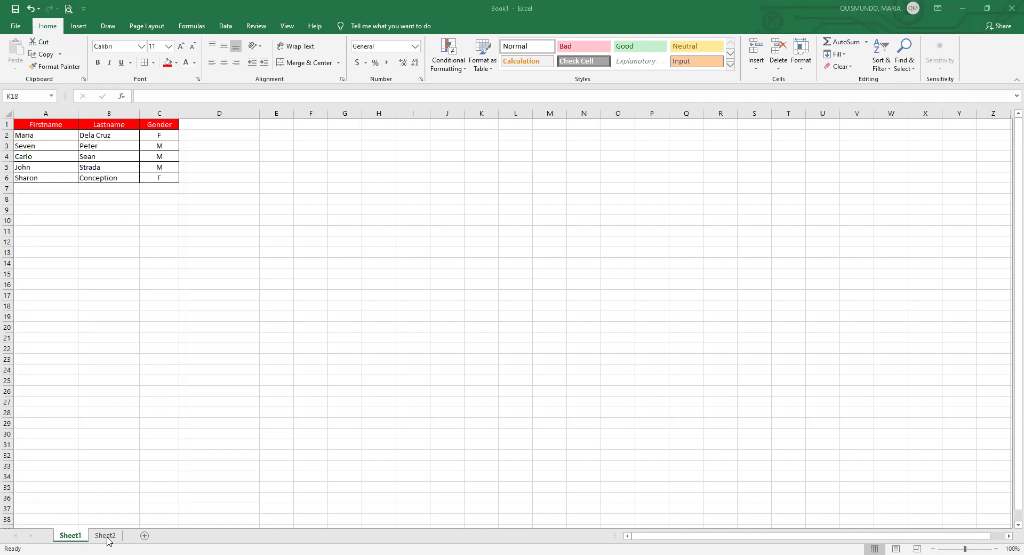
# View the list of topics on Sheet2, then return to the data table on Sheet1.
pyautogui.click(107, 535)
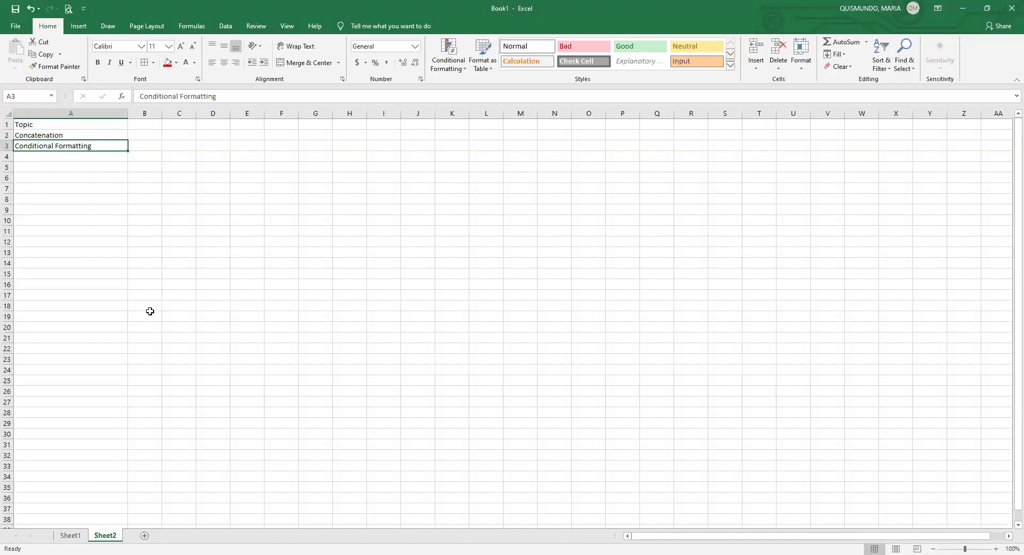
pyautogui.click(210, 374)
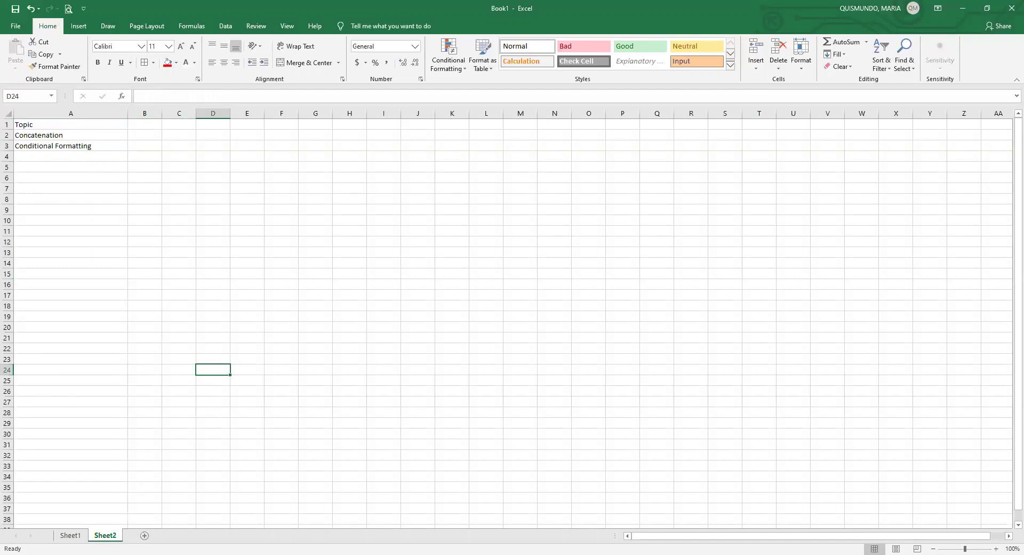
pyautogui.click(72, 537)
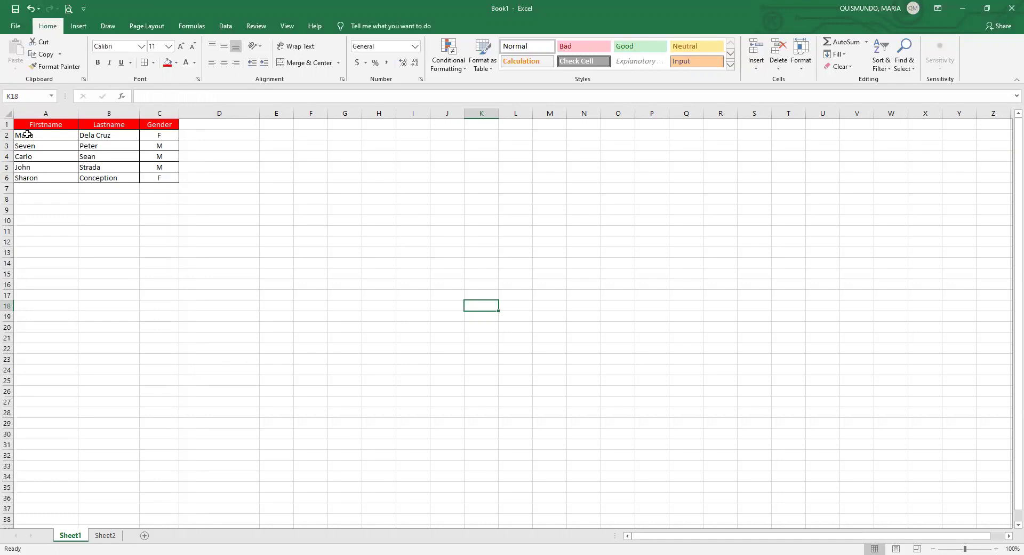
# Enter the header Concatenation in cell D1, beside the Gender column.
pyautogui.click(247, 217)
pyautogui.click(223, 123)
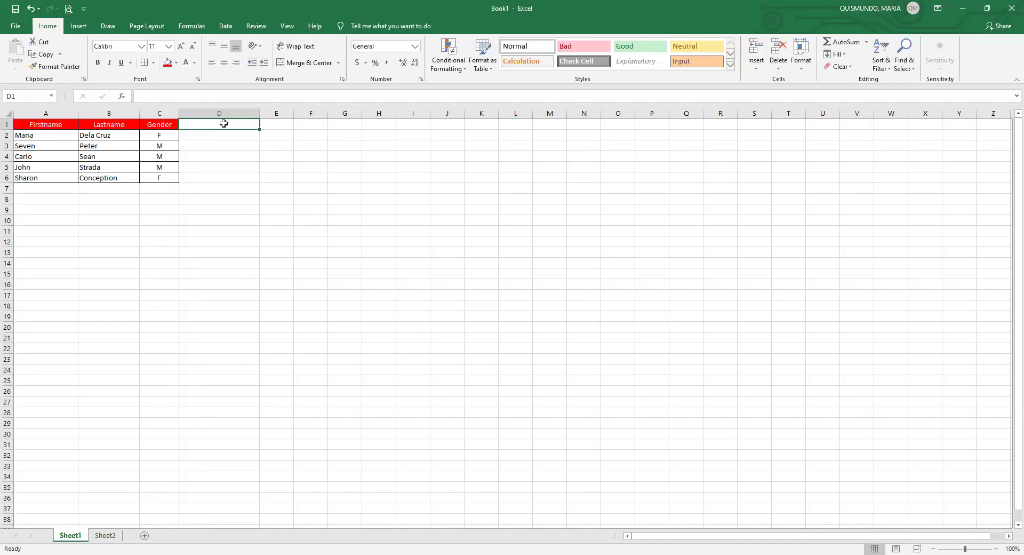
pyautogui.write('C')
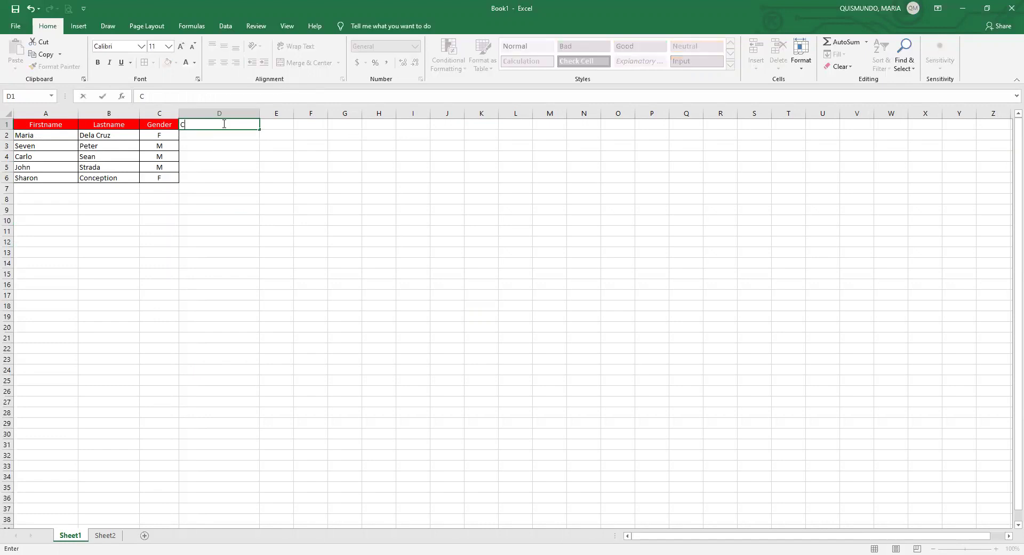
pyautogui.write('oncatenation')
pyautogui.press('Return')
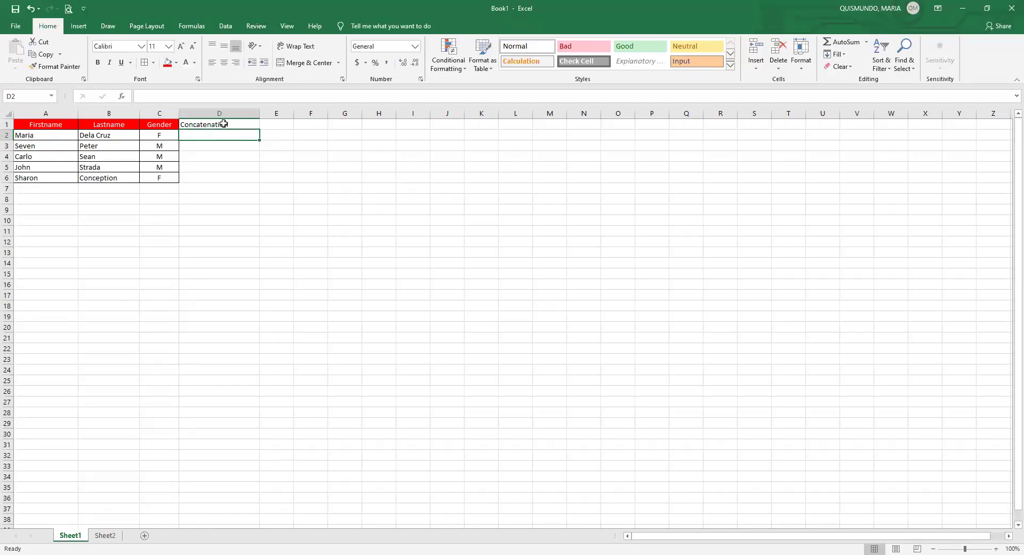
# Search the function library for Concatenate and insert the CONCATENATE function in cell D2.
pyautogui.click(121, 97)
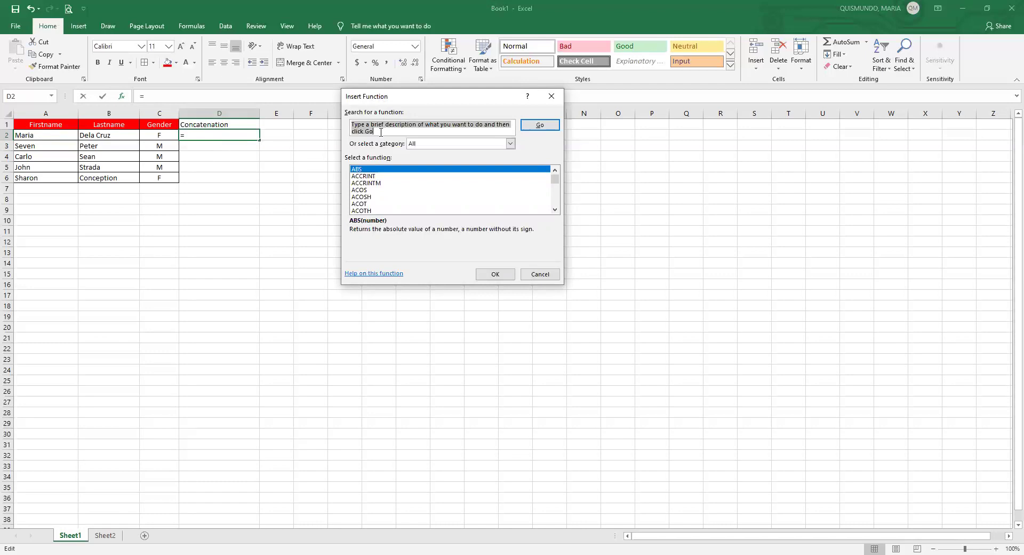
pyautogui.moveTo(381, 132); pyautogui.dragTo(348, 126)
pyautogui.write('conc')
pyautogui.press('BackSpace')
pyautogui.press('BackSpace')
pyautogui.press('BackSpace')
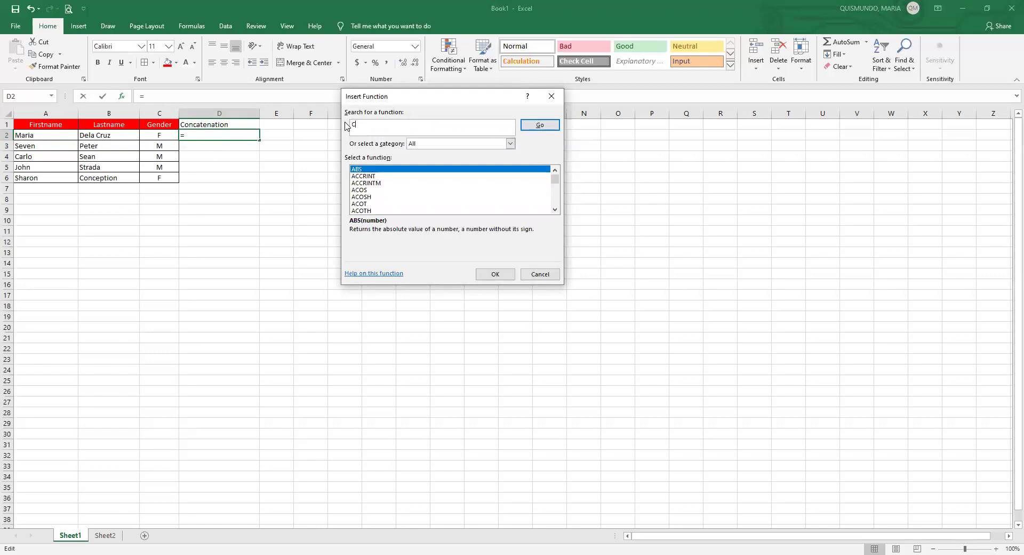
pyautogui.write('oncatenate')
pyautogui.click(539, 125)
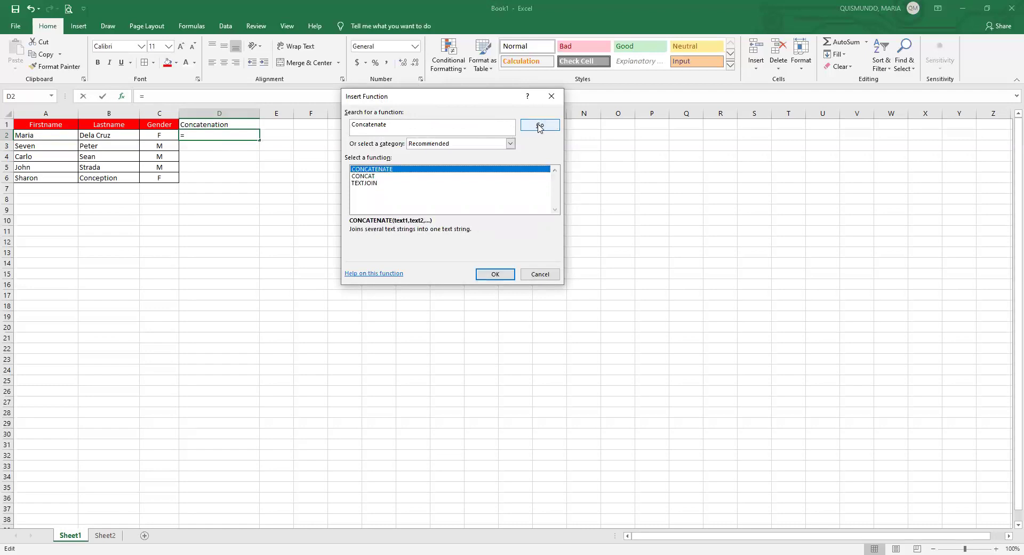
pyautogui.doubleClick(379, 172)
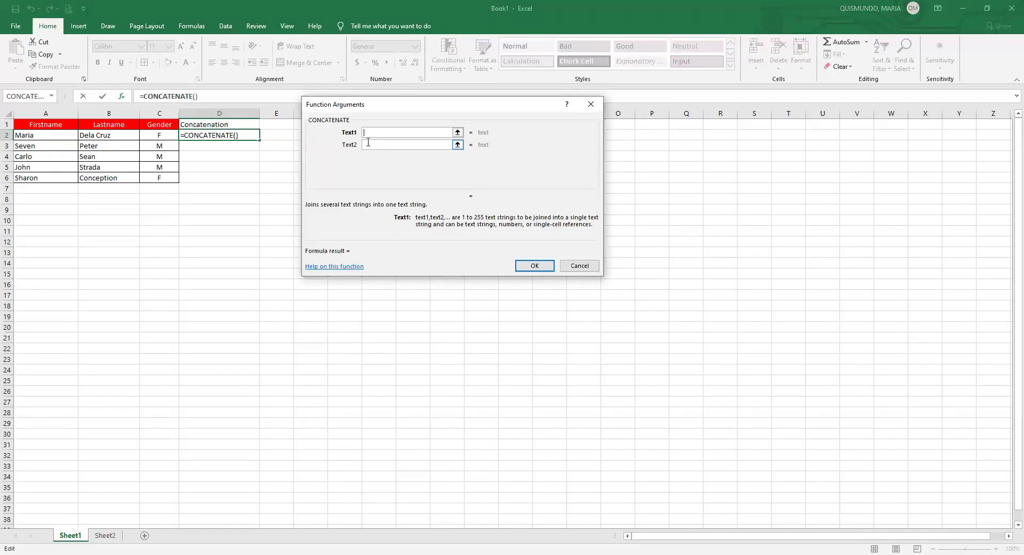
# Set the CONCATENATE arguments in D2 to A2 as Text1 and B2 as Text2, and confirm the formula.
pyautogui.click(52, 135)
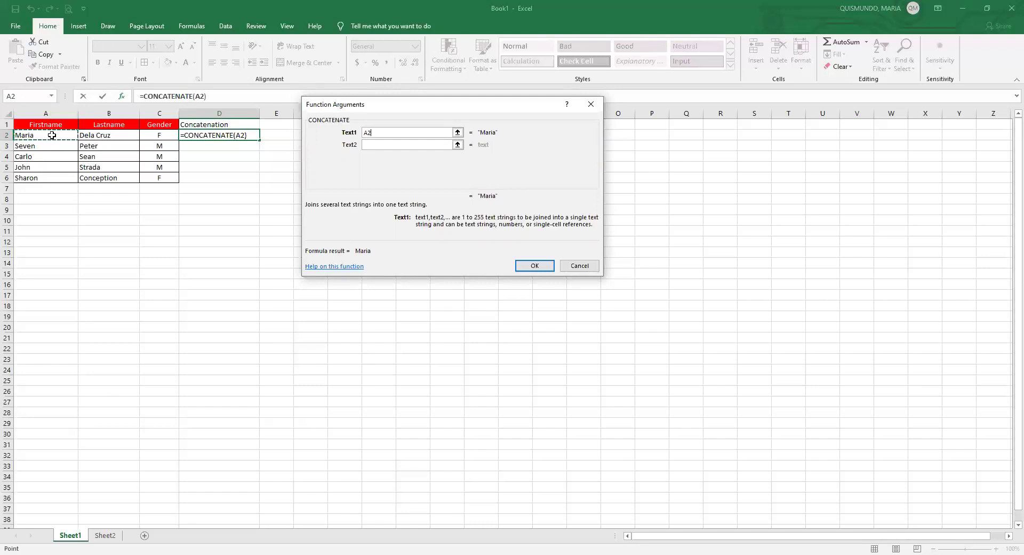
pyautogui.click(377, 144)
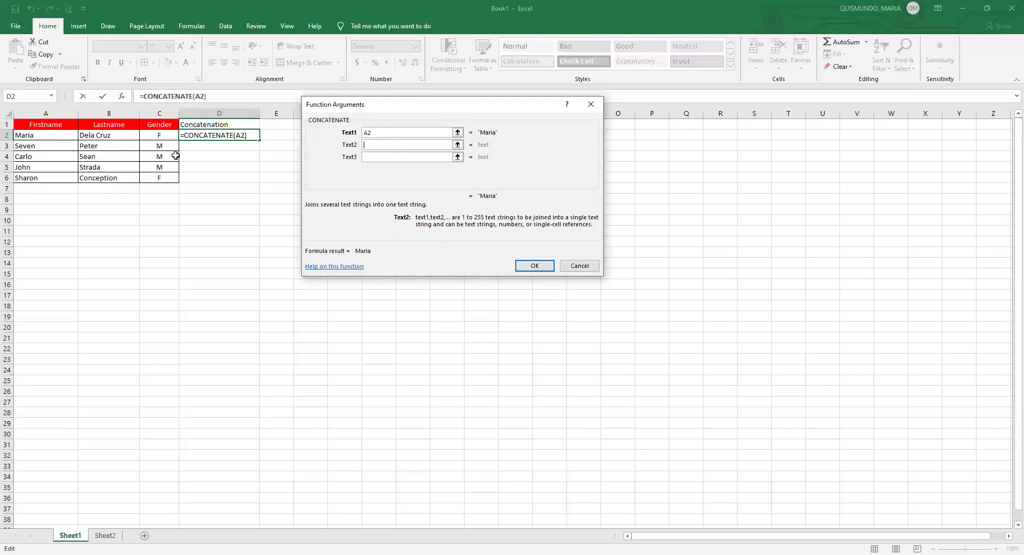
pyautogui.click(110, 134)
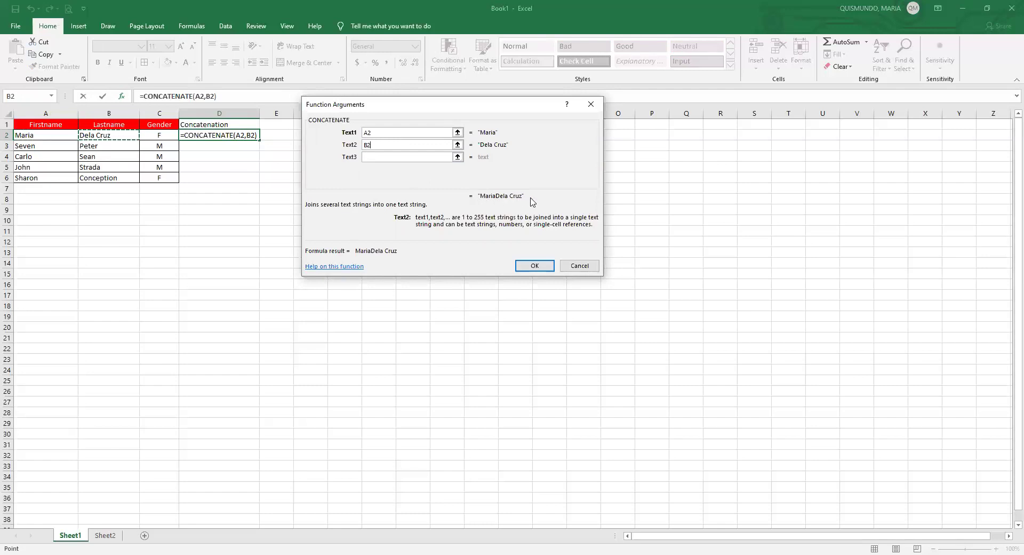
pyautogui.click(533, 265)
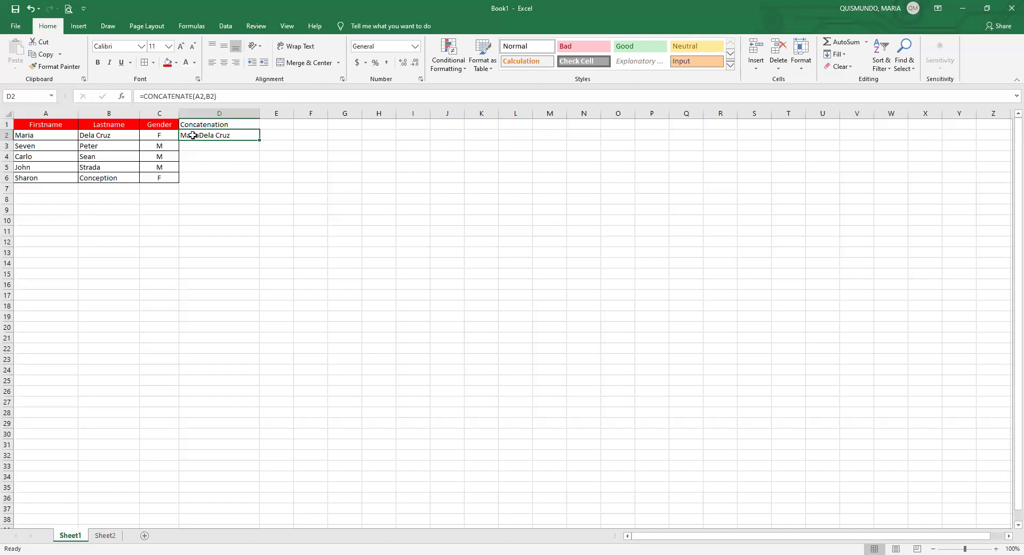
pyautogui.click(205, 96)
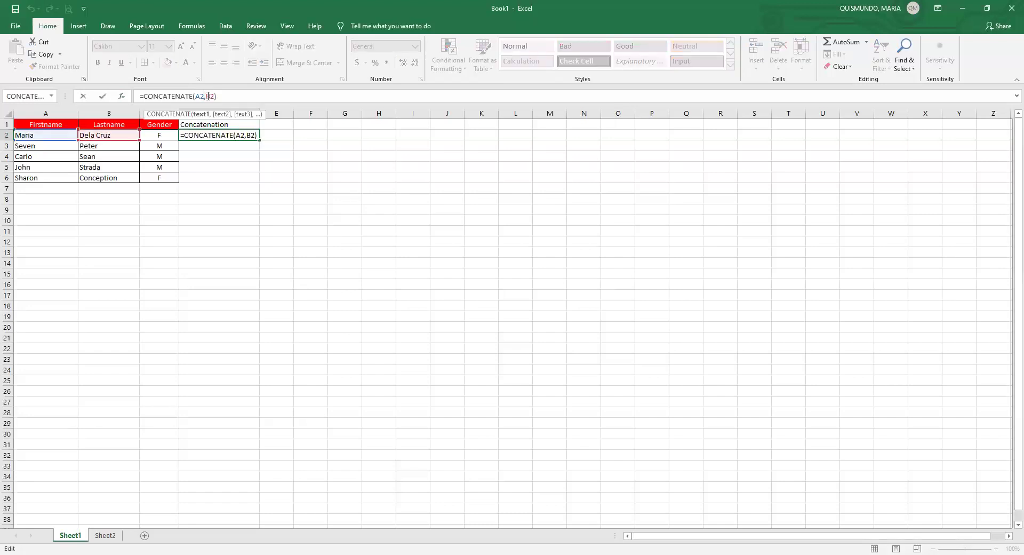
pyautogui.click(217, 144)
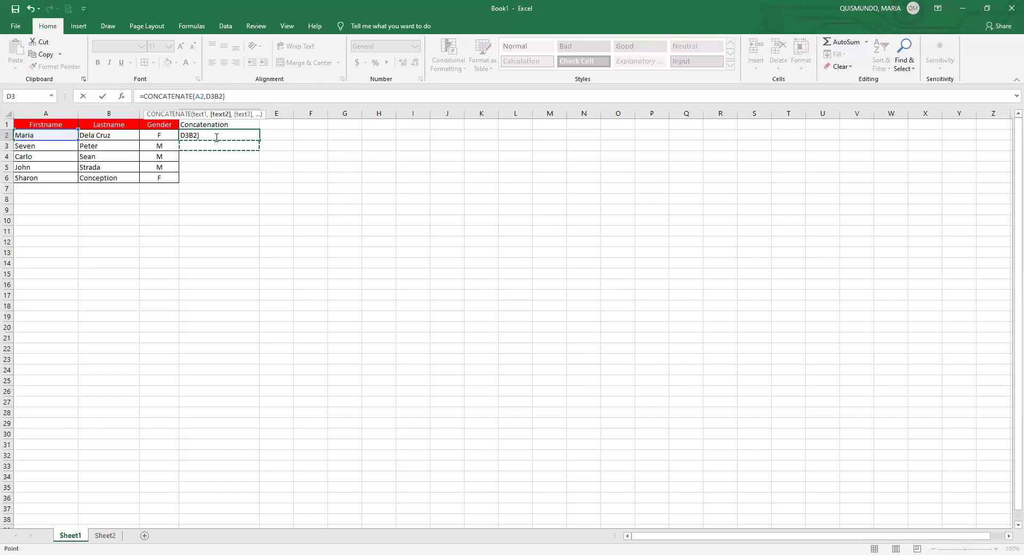
pyautogui.press('Escape')
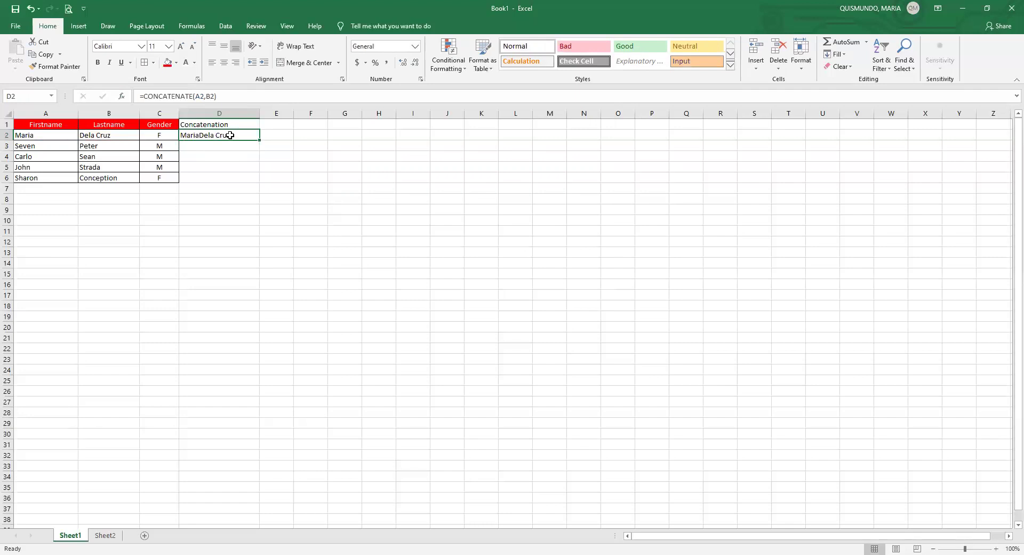
# Change the D2 formula to =CONCATENATE(A2," ",B2) and autofit the width of column D.
pyautogui.doubleClick(230, 136)
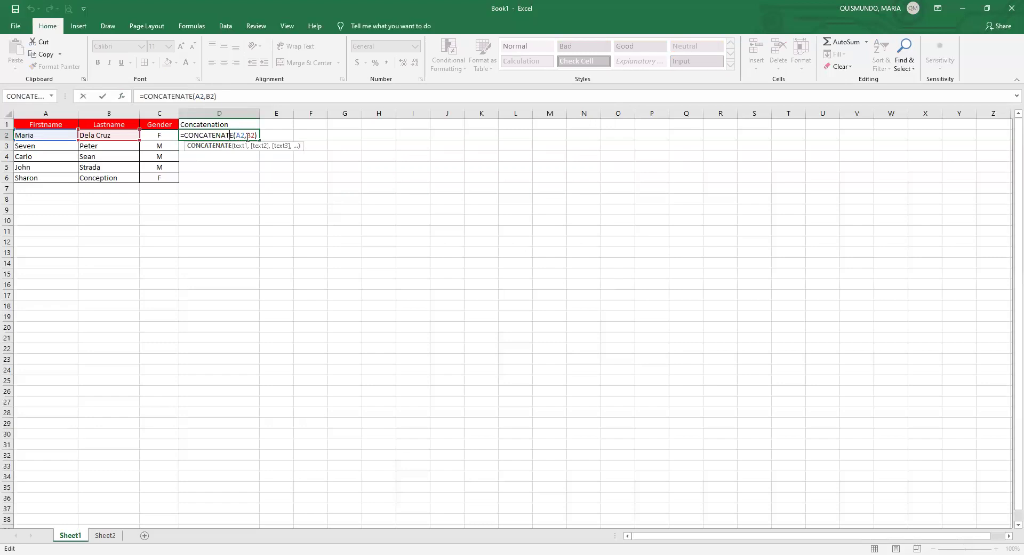
pyautogui.click(245, 135)
pyautogui.click(245, 135)
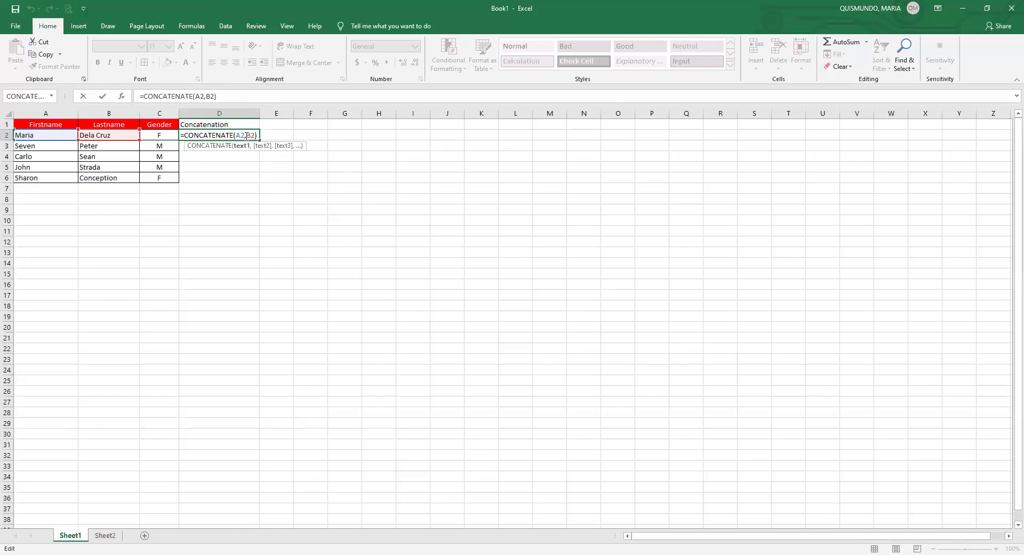
pyautogui.press('Right')
pyautogui.write('"')
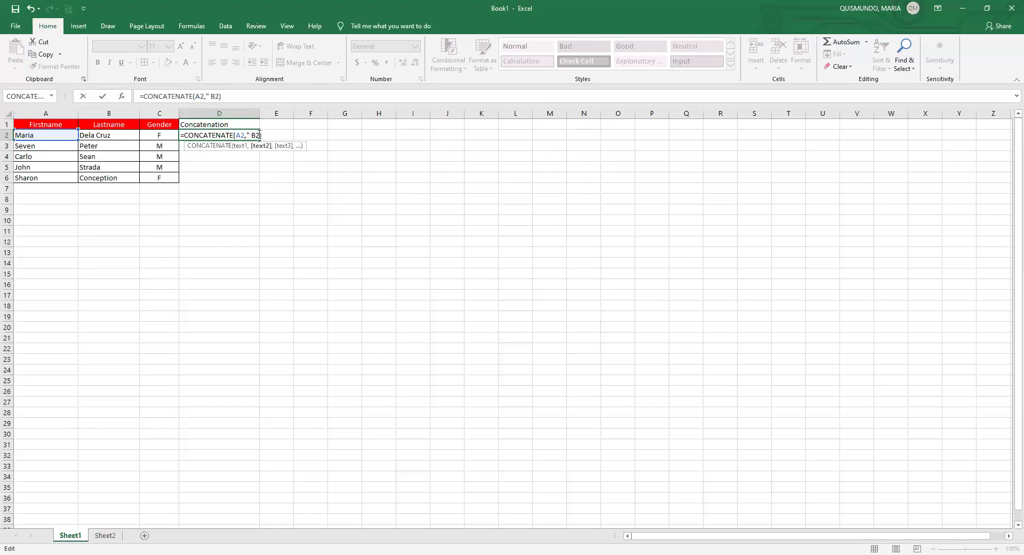
pyautogui.write(' ",')
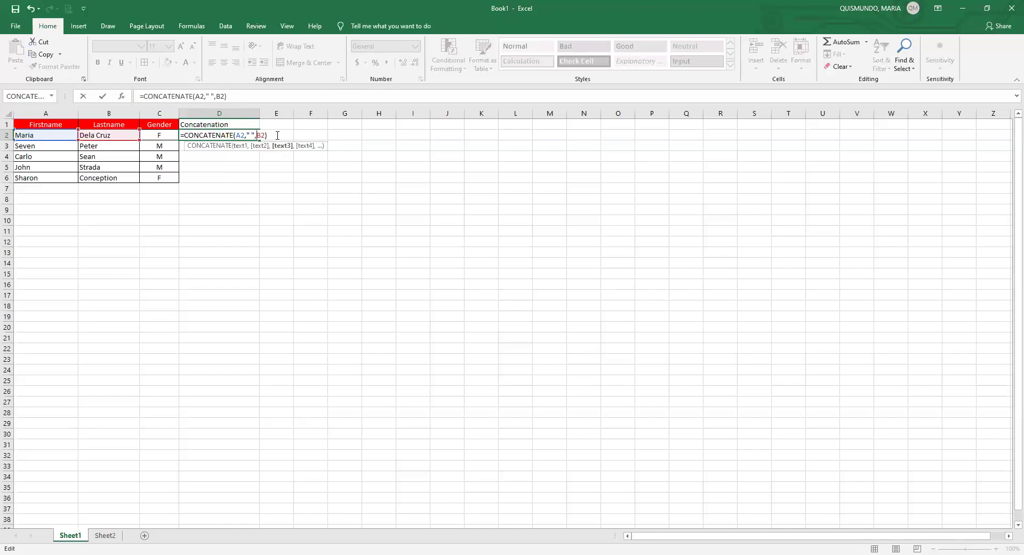
pyautogui.press('Return')
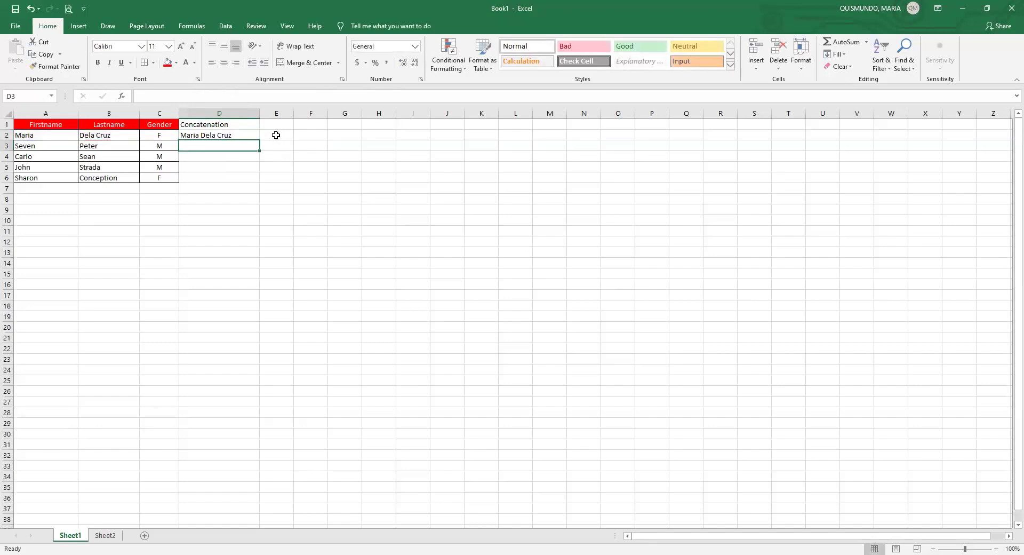
pyautogui.click(242, 135)
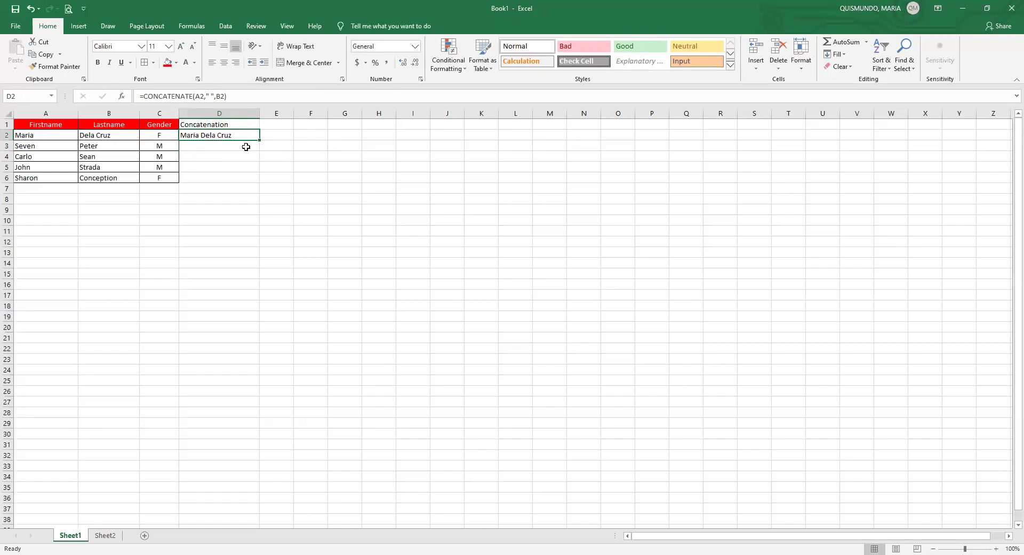
pyautogui.doubleClick(259, 113)
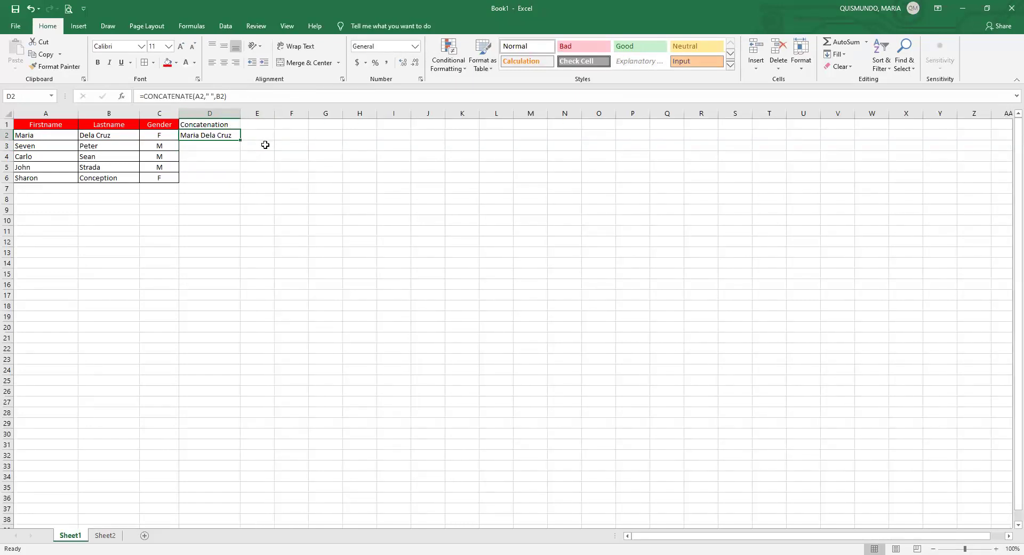
# Enter the formula =B2&A2 in cell E2 and widen column E to fit the joined name.
pyautogui.click(262, 134)
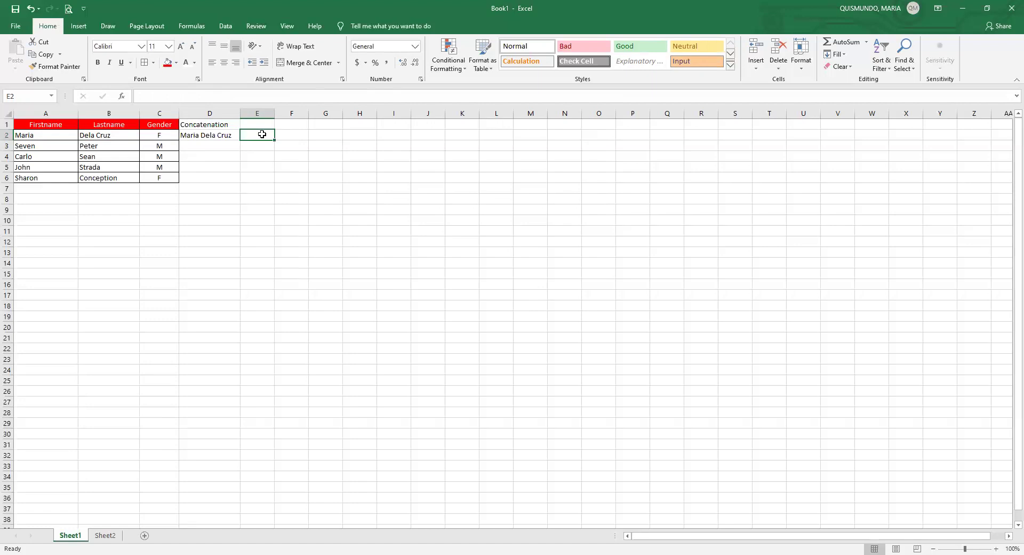
pyautogui.write('=')
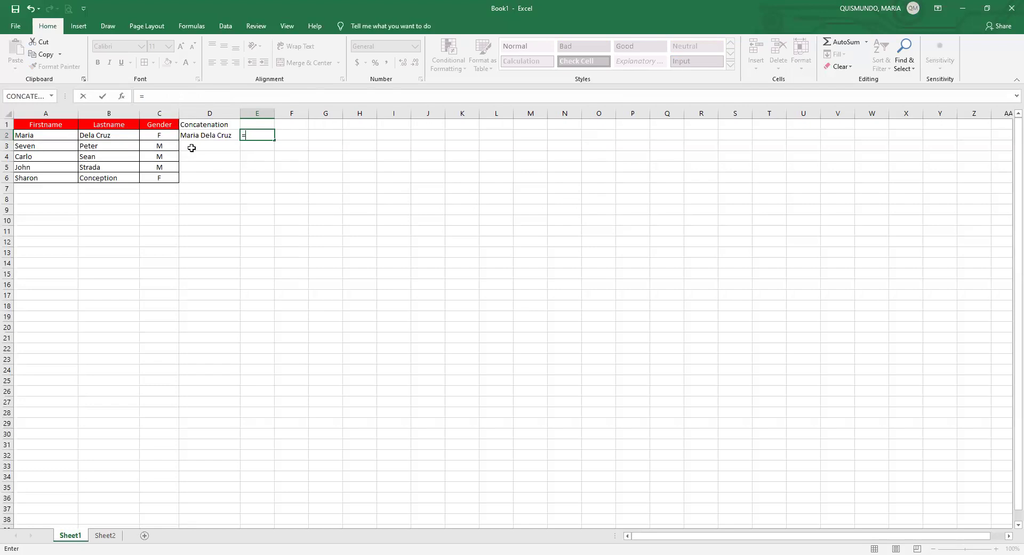
pyautogui.click(110, 133)
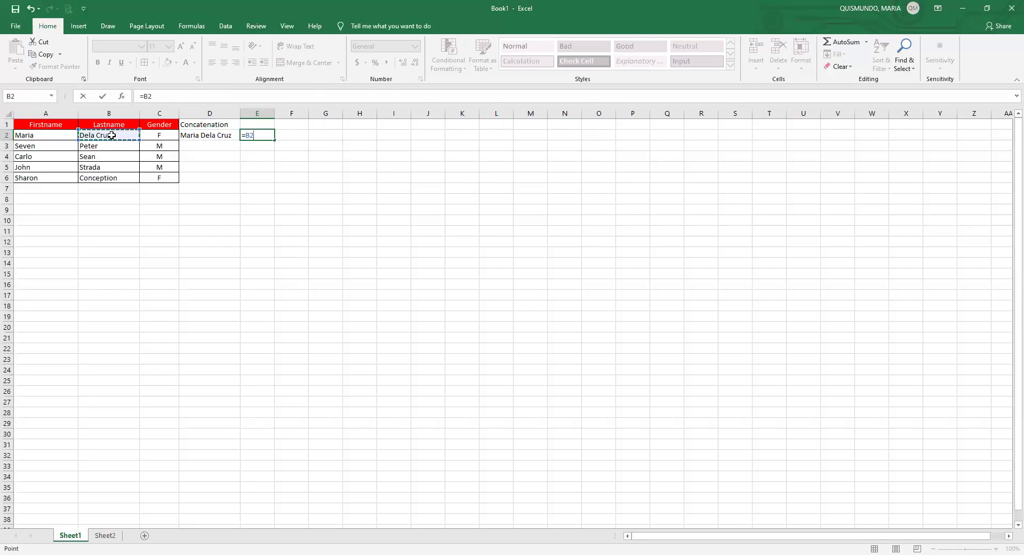
pyautogui.write('&')
pyautogui.click(48, 136)
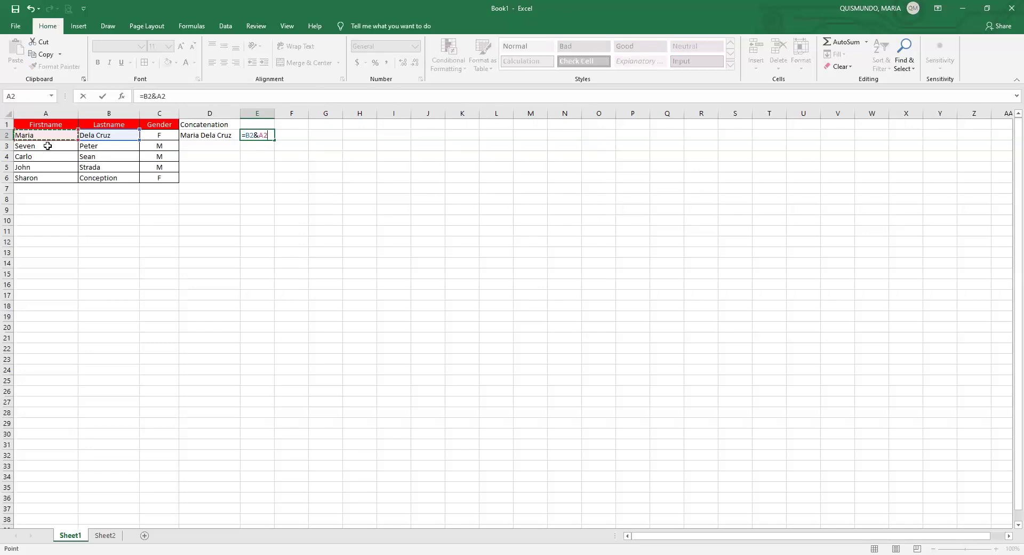
pyautogui.press('Return')
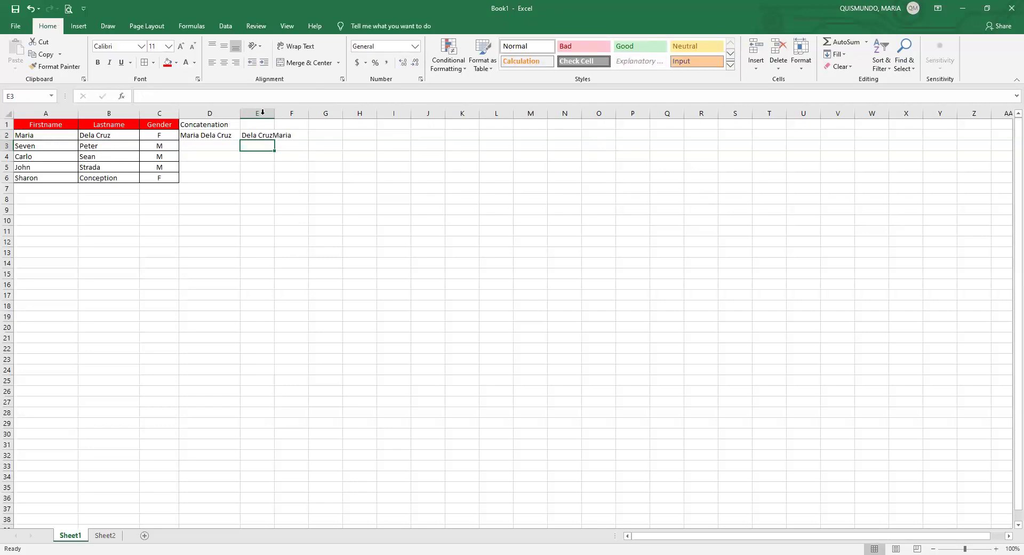
pyautogui.moveTo(276, 112); pyautogui.dragTo(311, 112)
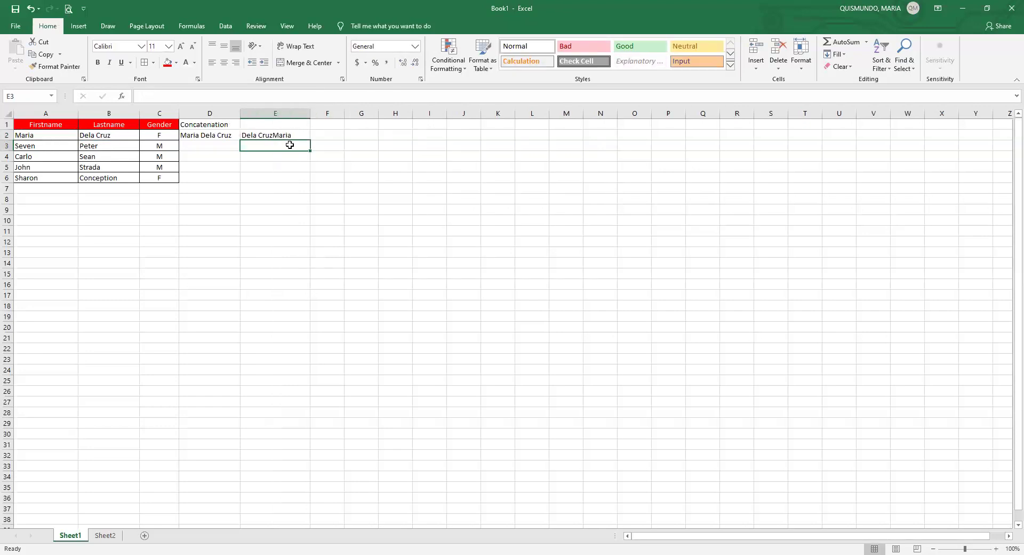
# Edit the E2 formula to =B2&", "&A2 so a comma and space separate last name and first name.
pyautogui.click(269, 137)
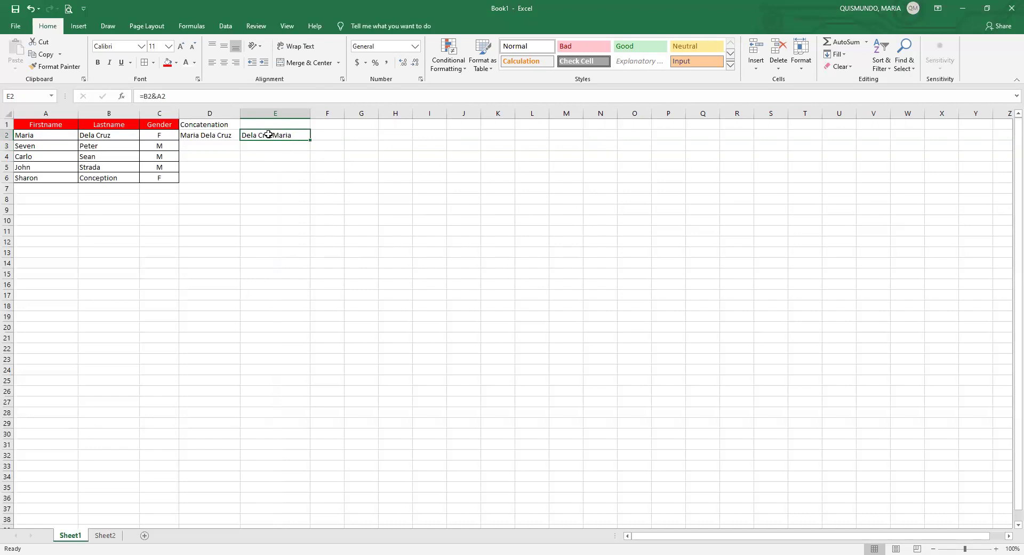
pyautogui.doubleClick(278, 135)
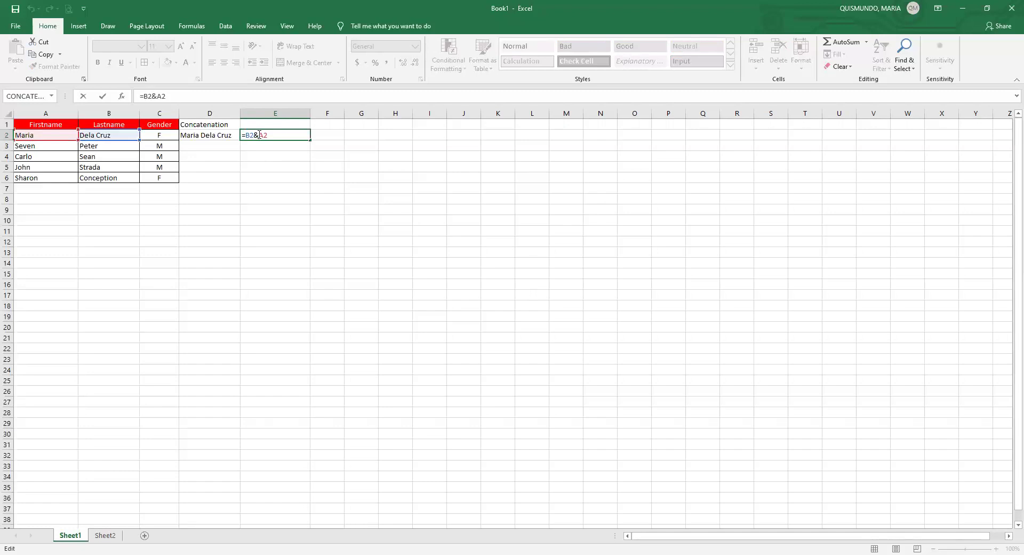
pyautogui.write('"')
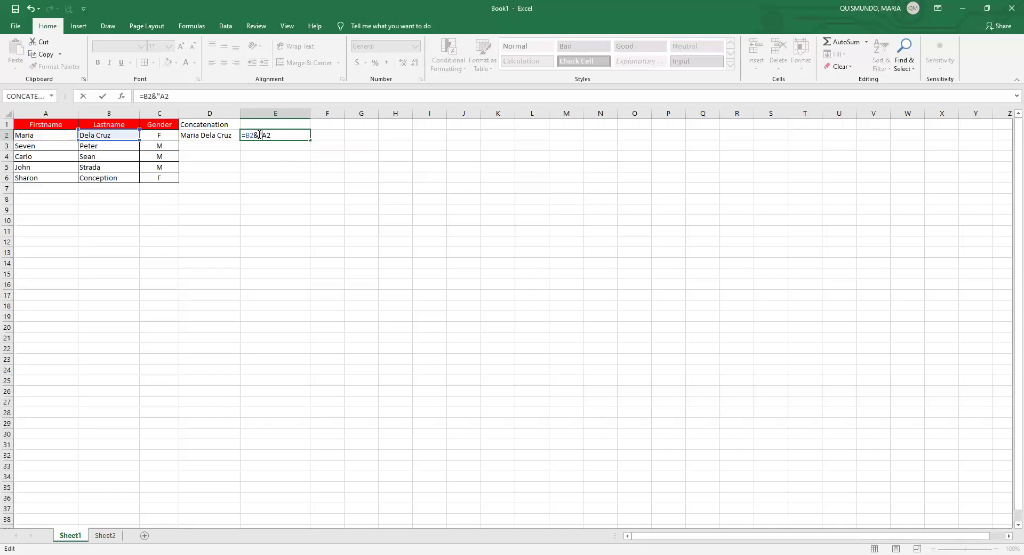
pyautogui.write(', "')
pyautogui.write('&')
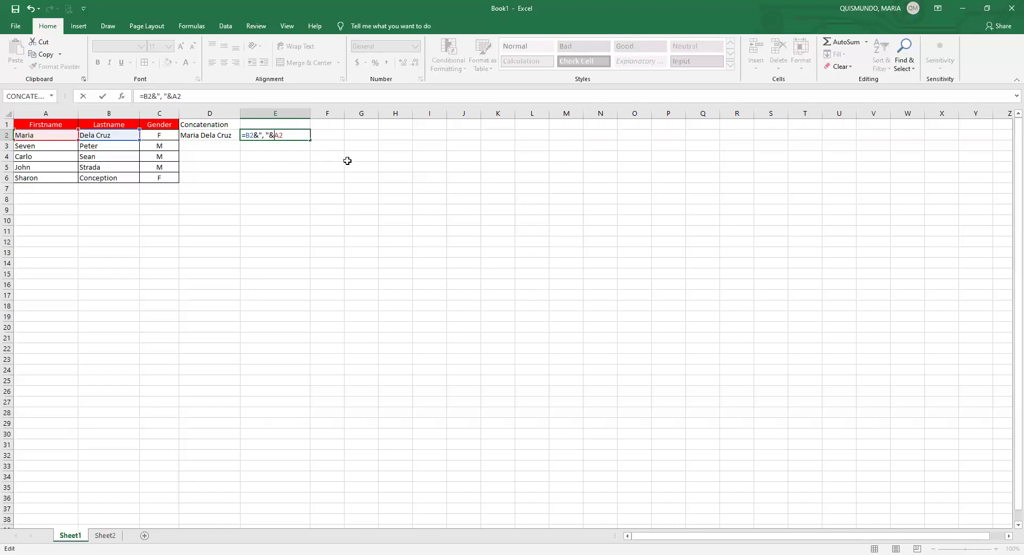
pyautogui.press('Return')
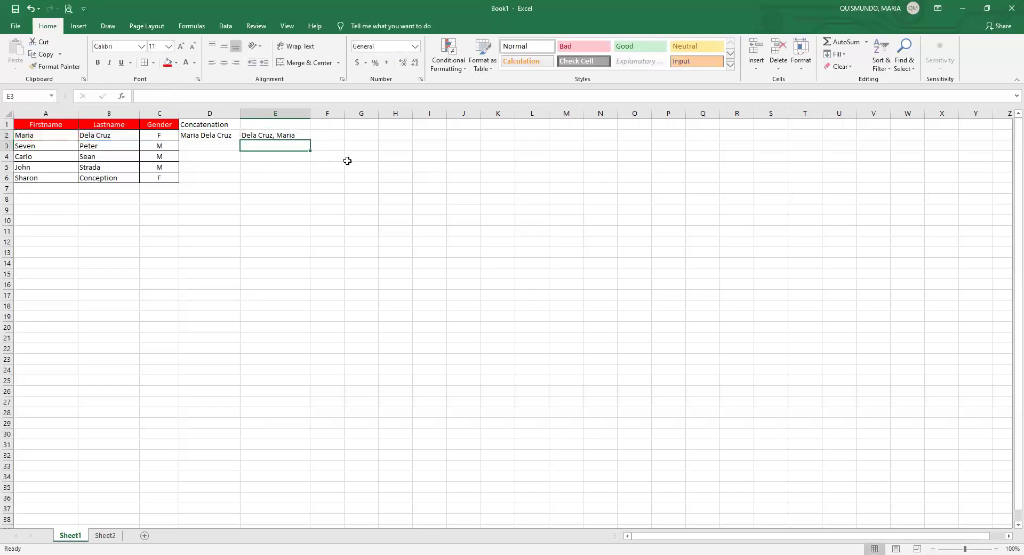
# Fill the CONCATENATE formula from D2 down through D6 and check the copied formula in D3.
pyautogui.click(277, 135)
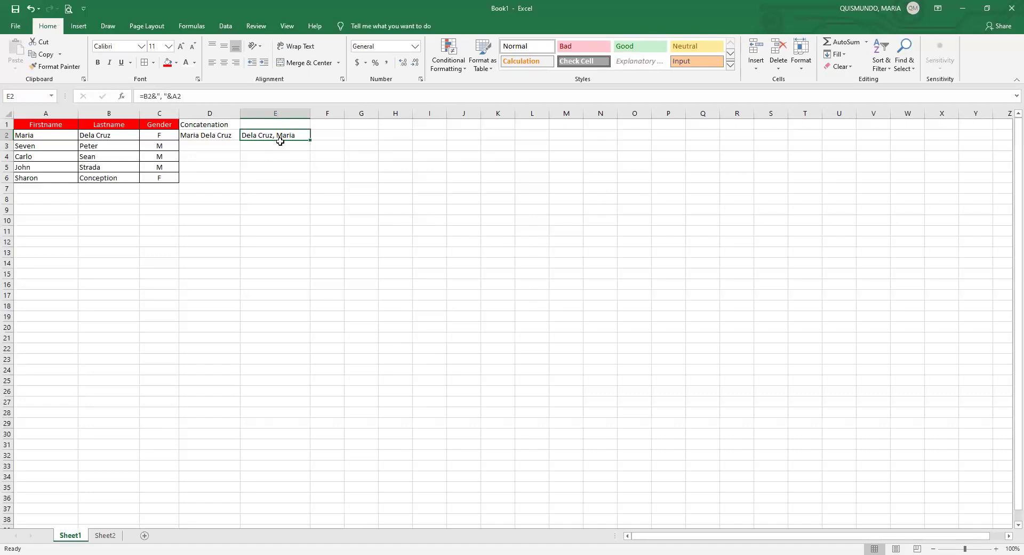
pyautogui.click(273, 157)
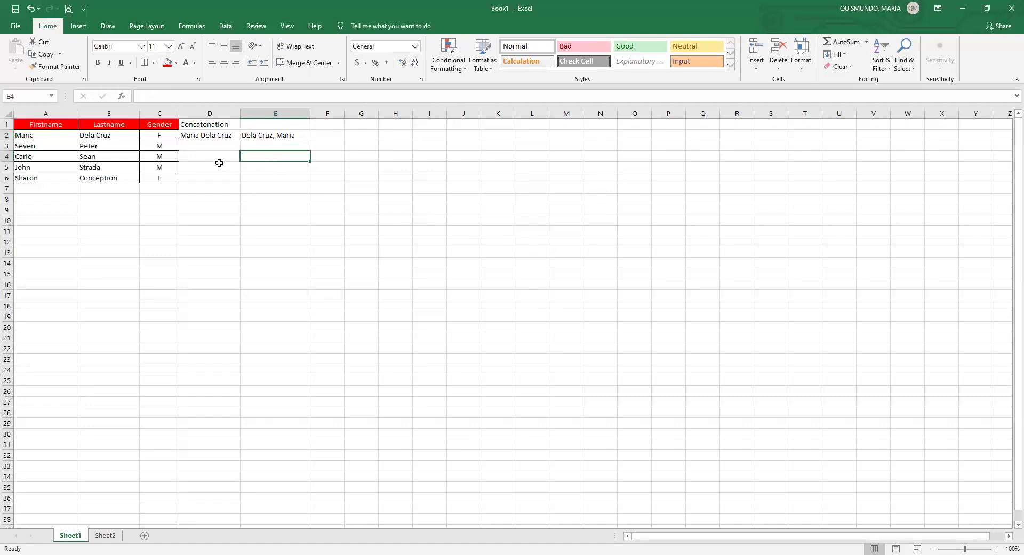
pyautogui.click(206, 137)
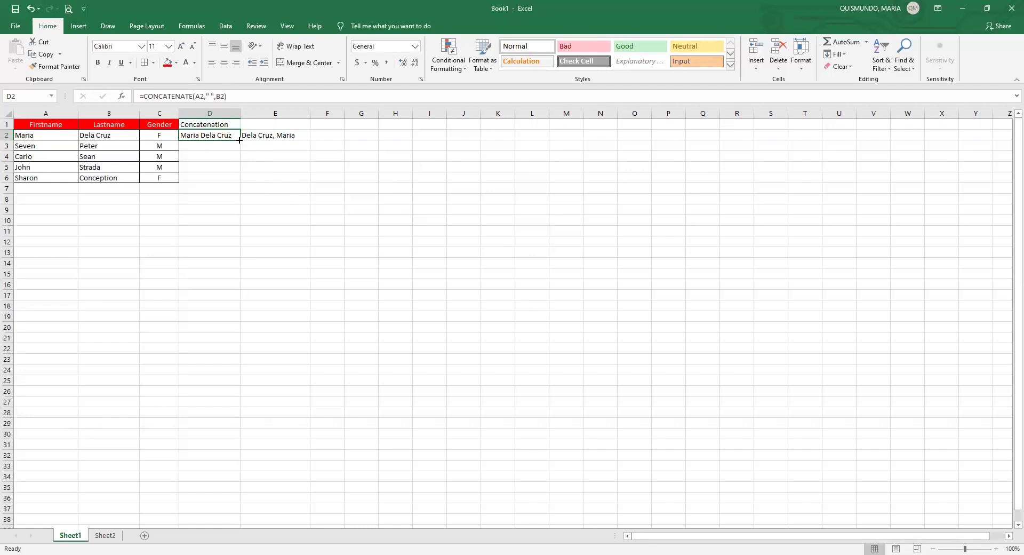
pyautogui.moveTo(239, 140); pyautogui.dragTo(239, 140)
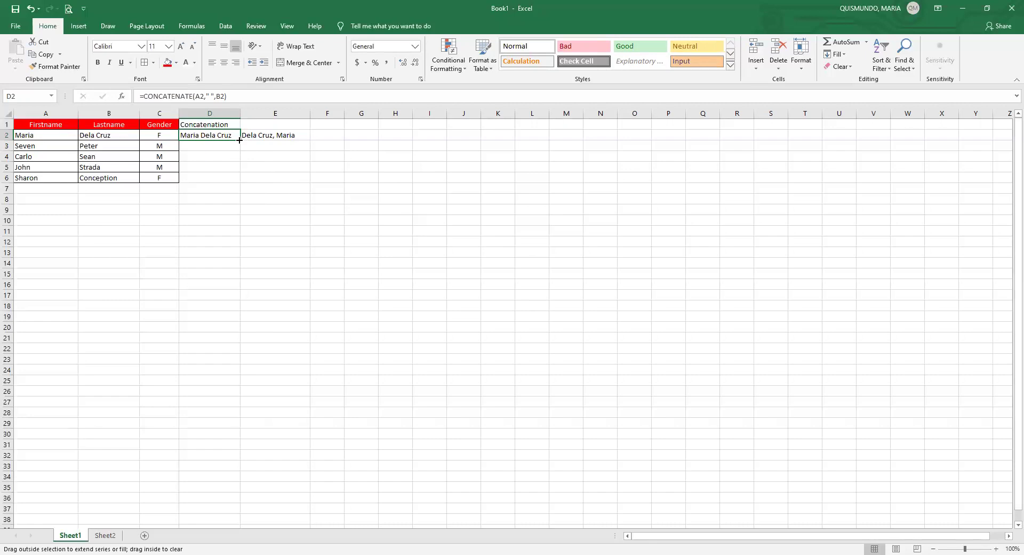
pyautogui.moveTo(239, 140); pyautogui.dragTo(240, 182)
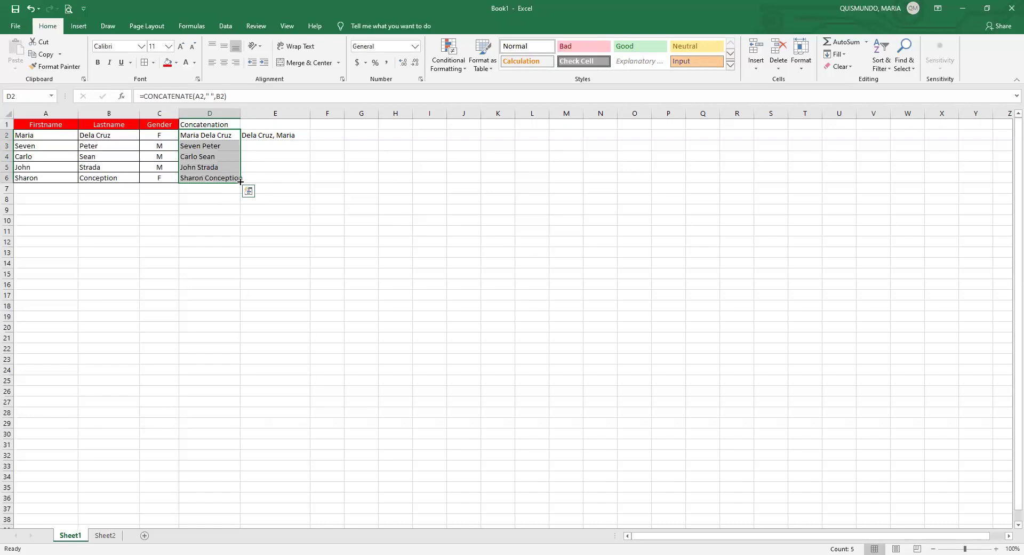
pyautogui.click(192, 145)
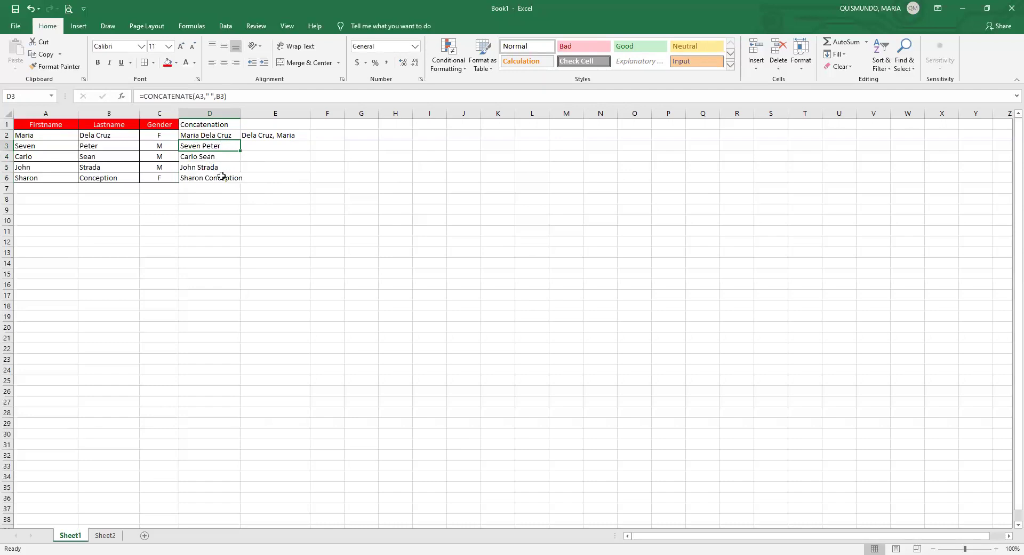
# Change the first name in cell A3 to Six.
pyautogui.click(33, 146)
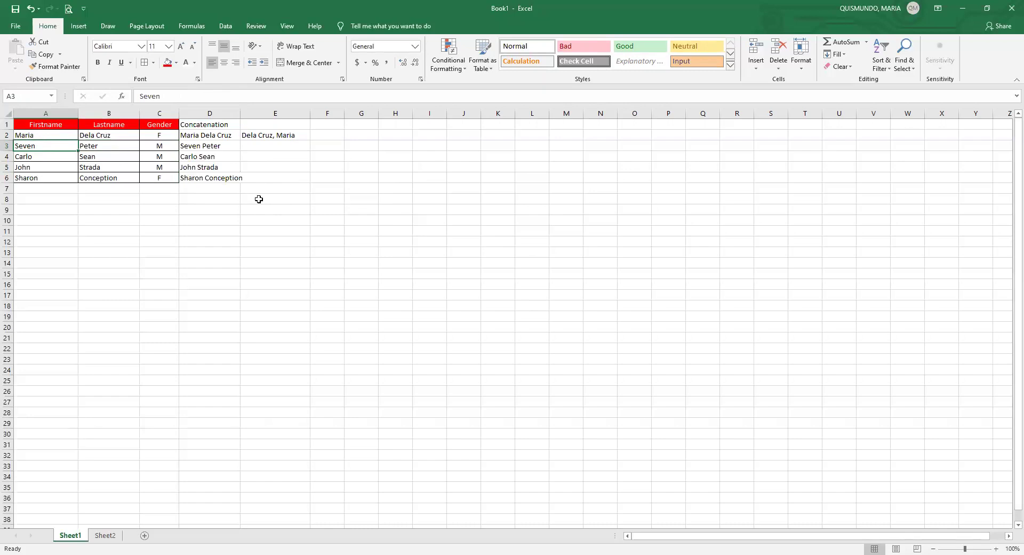
pyautogui.write('Six')
pyautogui.press('Return')
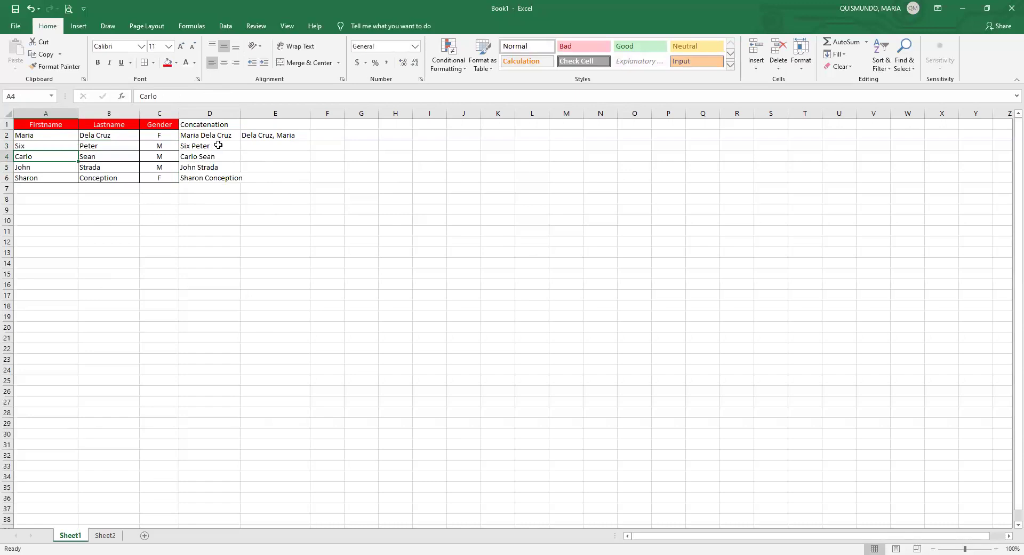
# Clear the filled formulas in range D3:D7.
pyautogui.moveTo(220, 147); pyautogui.dragTo(223, 190)
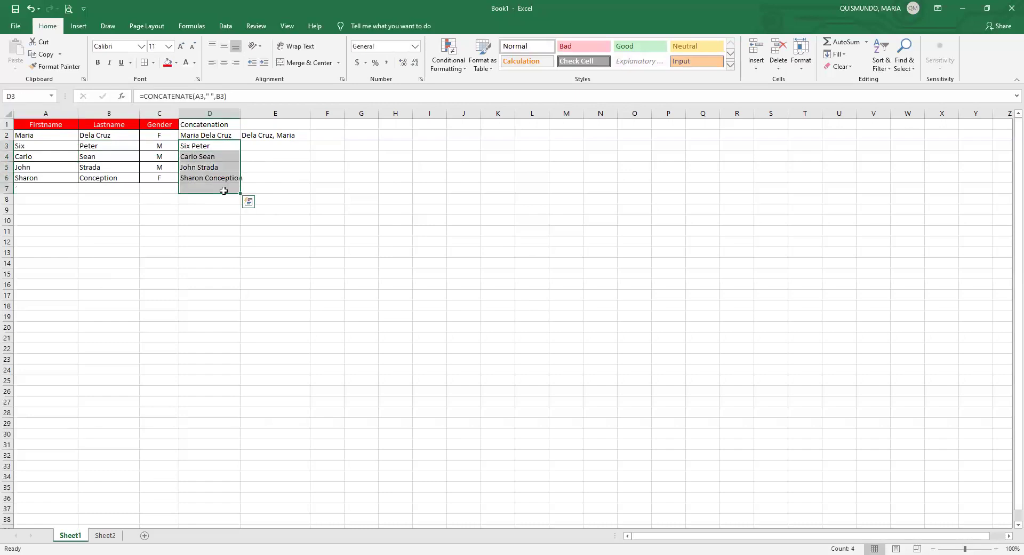
pyautogui.press('Delete')
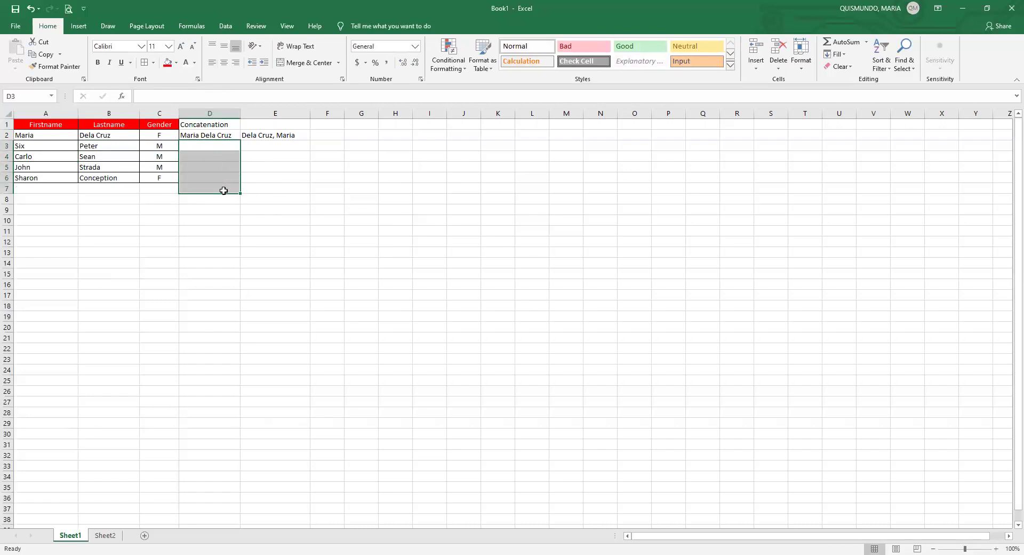
pyautogui.click(261, 195)
# Copy the CONCATENATE formula in D2, paste it into D3:D6, and end the copy mode.
pyautogui.click(210, 136)
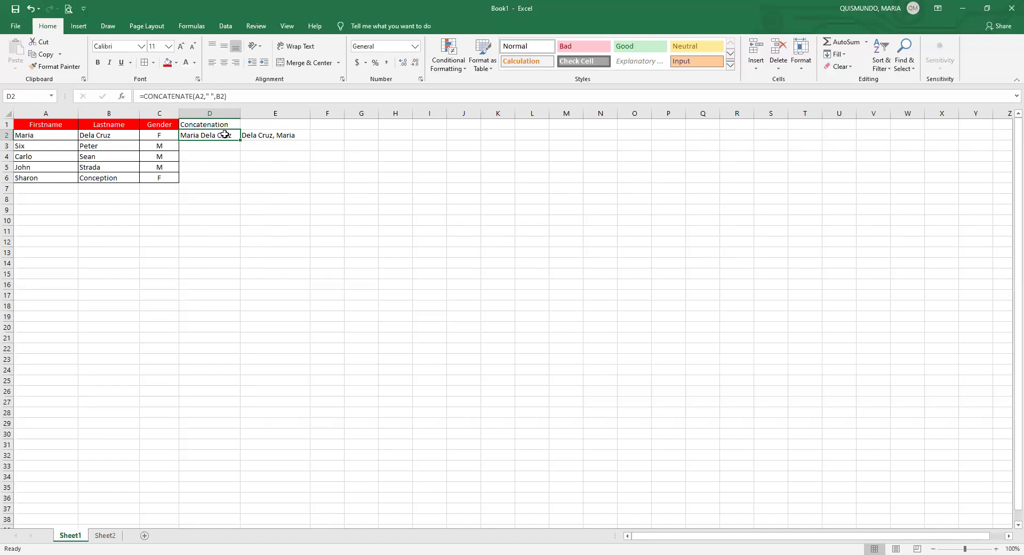
pyautogui.hotkey('ctrl', 'c')
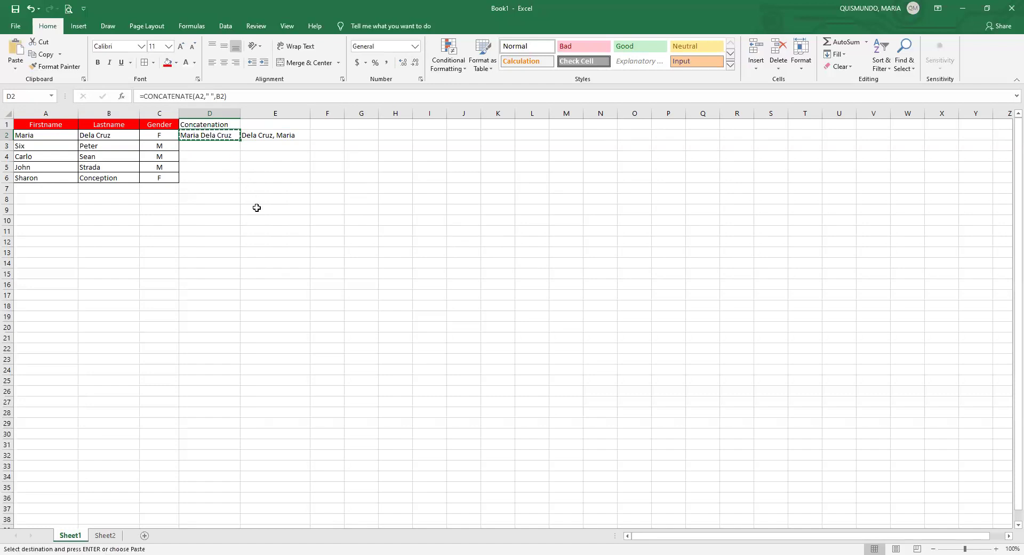
pyautogui.click(210, 147)
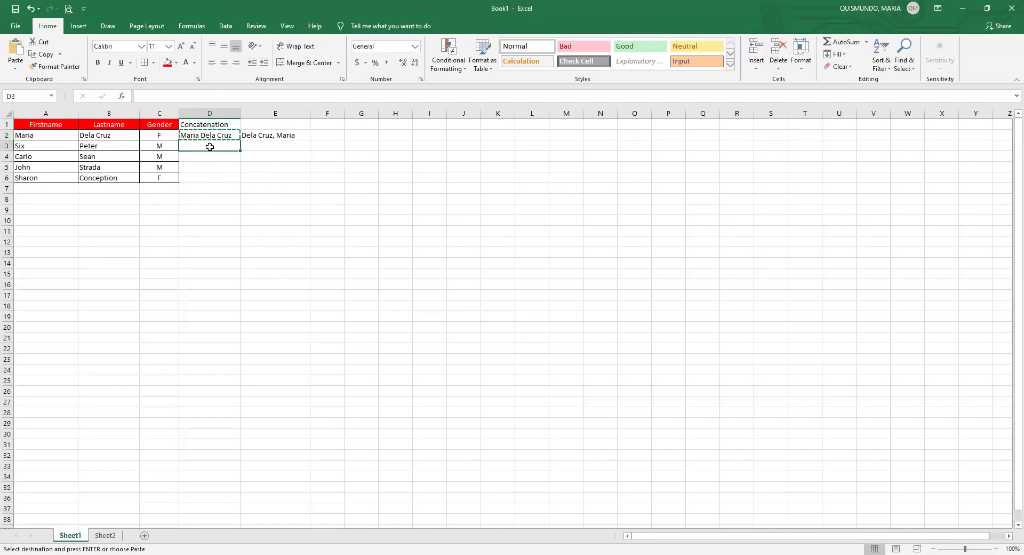
pyautogui.moveTo(210, 146); pyautogui.dragTo(209, 169)
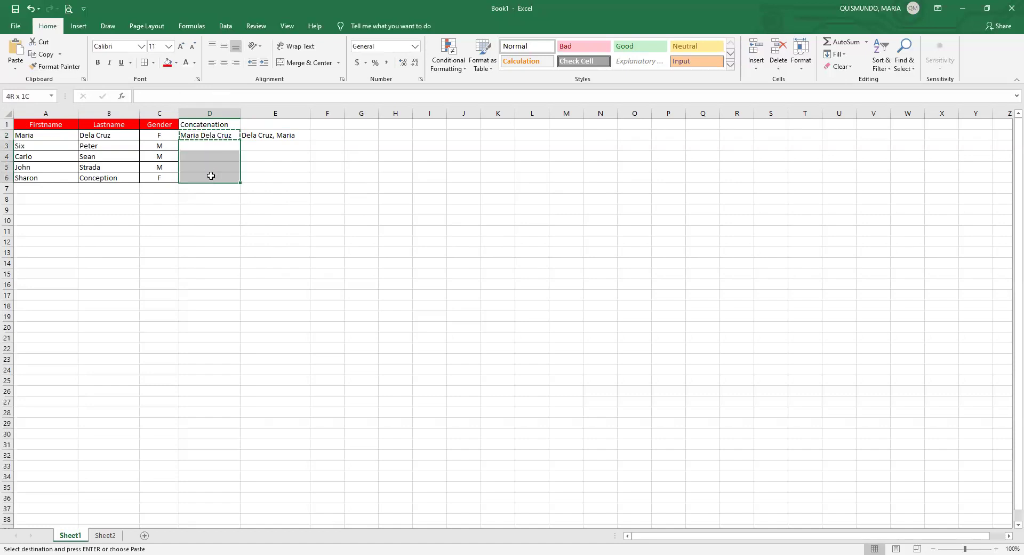
pyautogui.moveTo(211, 176); pyautogui.dragTo(211, 176)
pyautogui.hotkey('ctrl', 'v')
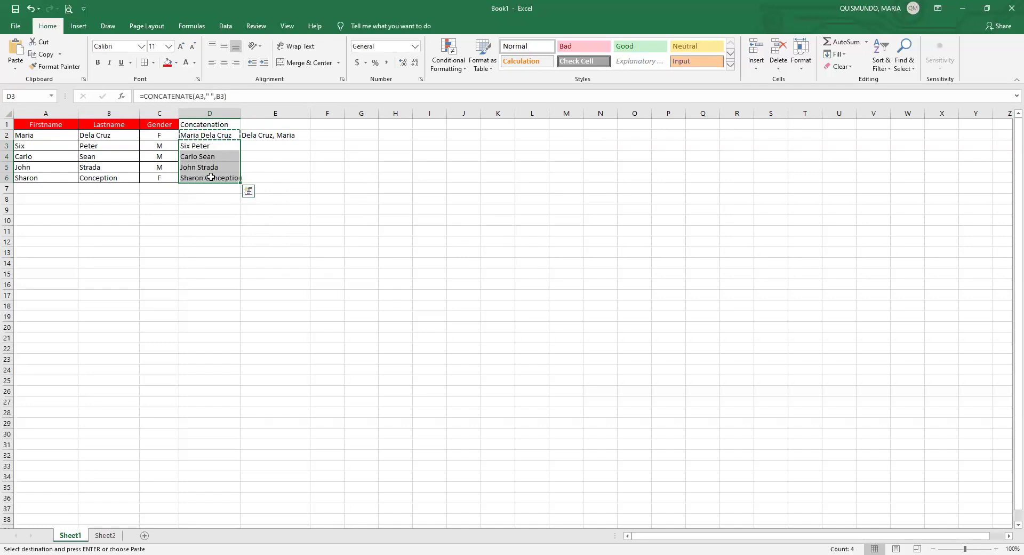
pyautogui.press('Escape')
pyautogui.click(230, 209)
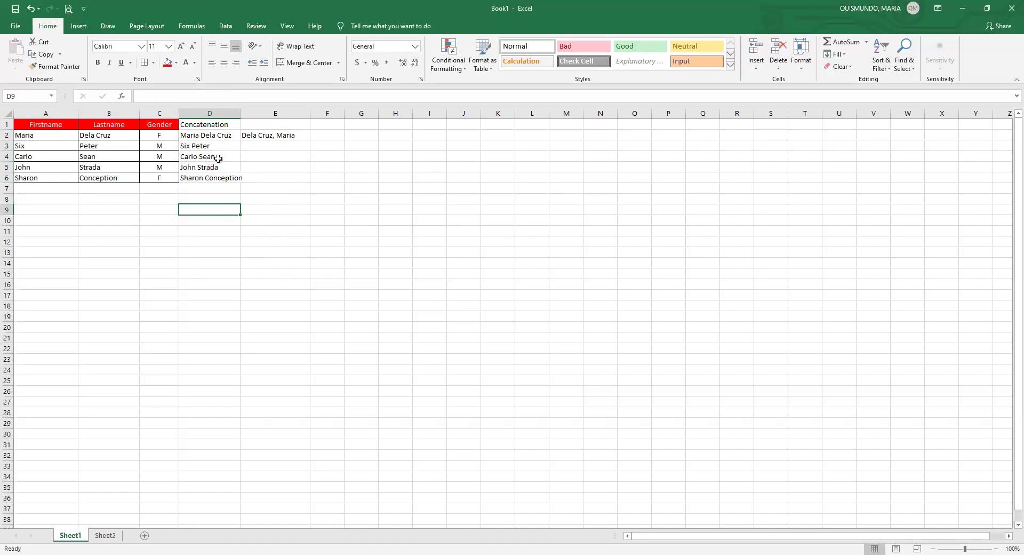
# Delete the pasted formulas from D3:D6.
pyautogui.moveTo(213, 147); pyautogui.dragTo(214, 175)
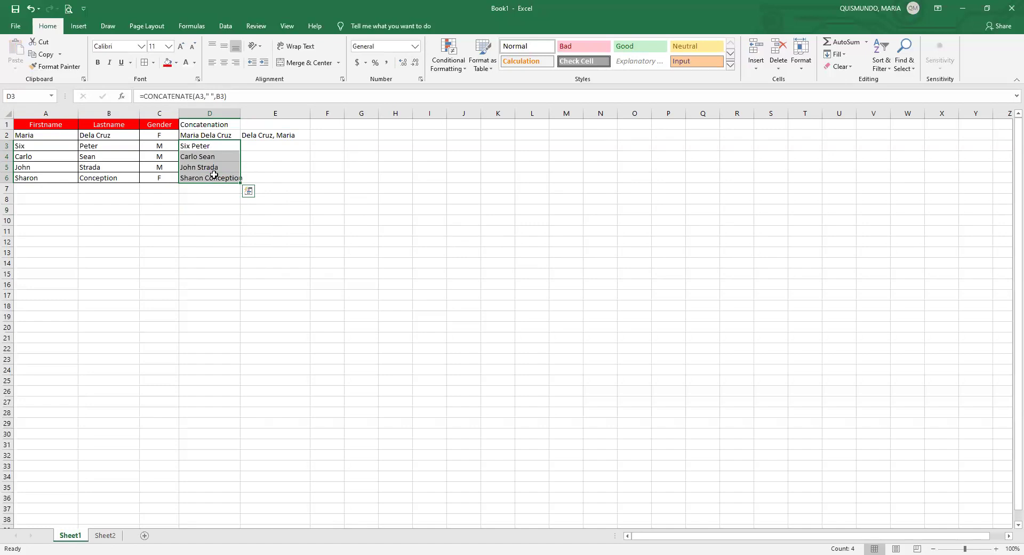
pyautogui.press('Delete')
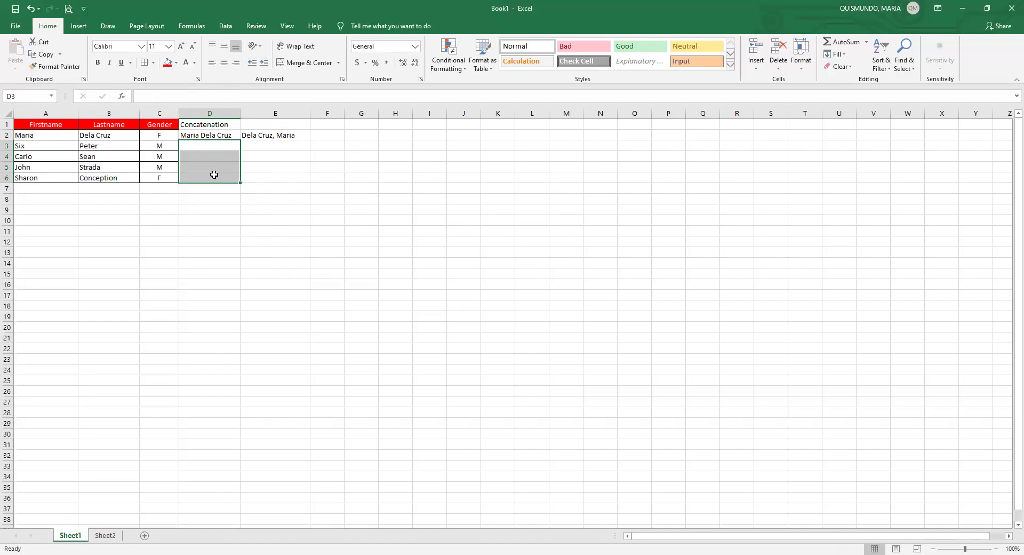
pyautogui.click(326, 179)
# Copy the D2 formula into the emptied cells D3:D6 of the Concatenation column.
pyautogui.click(205, 137)
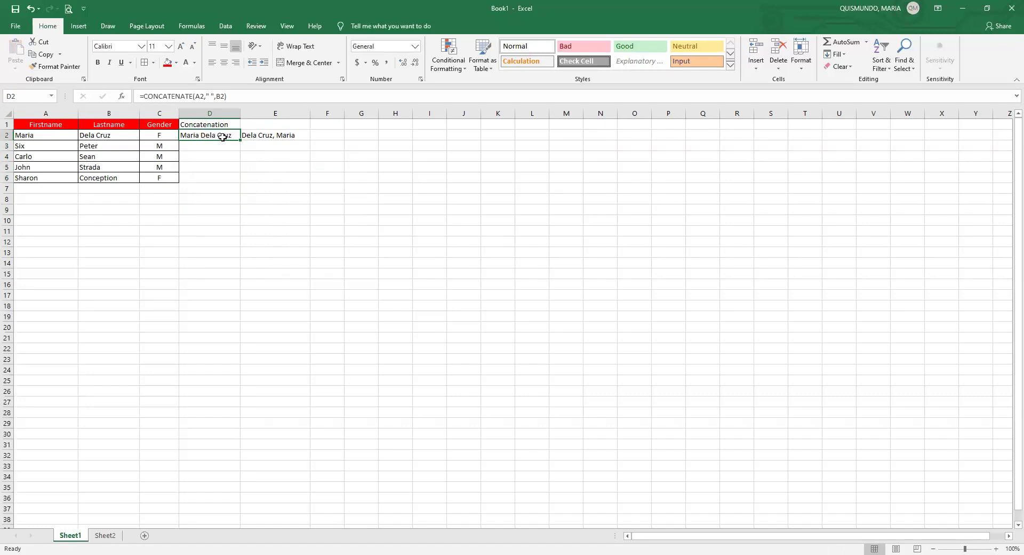
pyautogui.rightClick(222, 136)
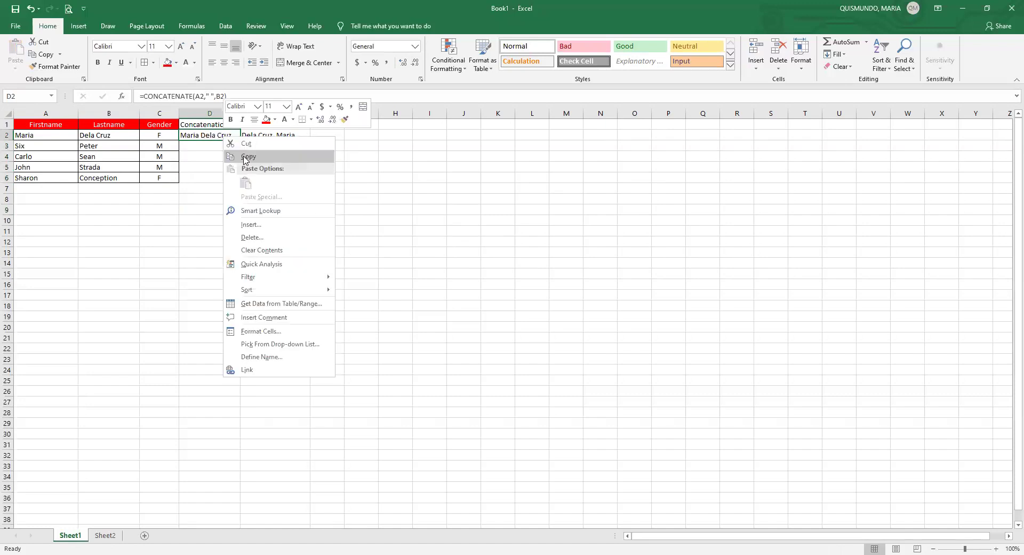
pyautogui.click(245, 160)
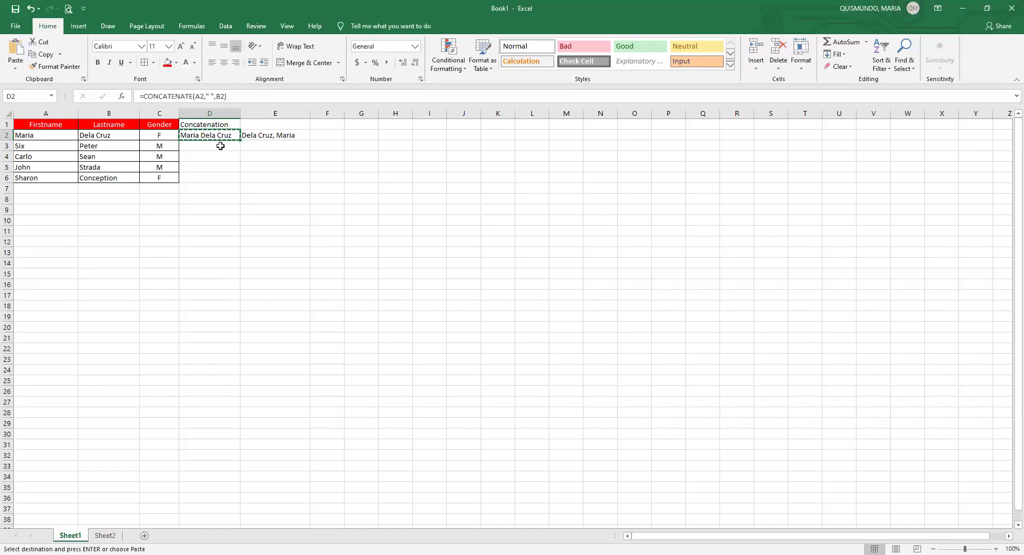
pyautogui.moveTo(214, 145); pyautogui.dragTo(217, 178)
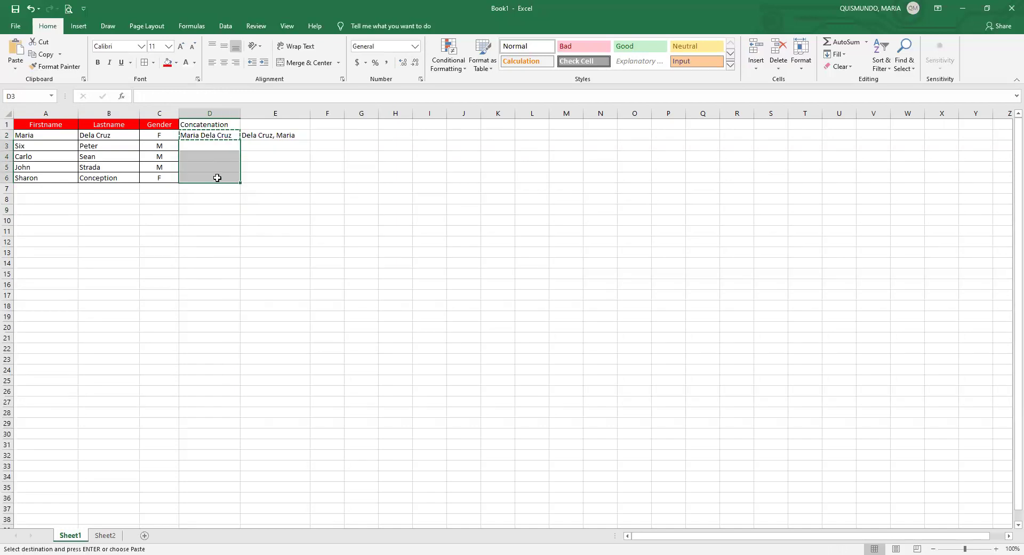
pyautogui.press('Return')
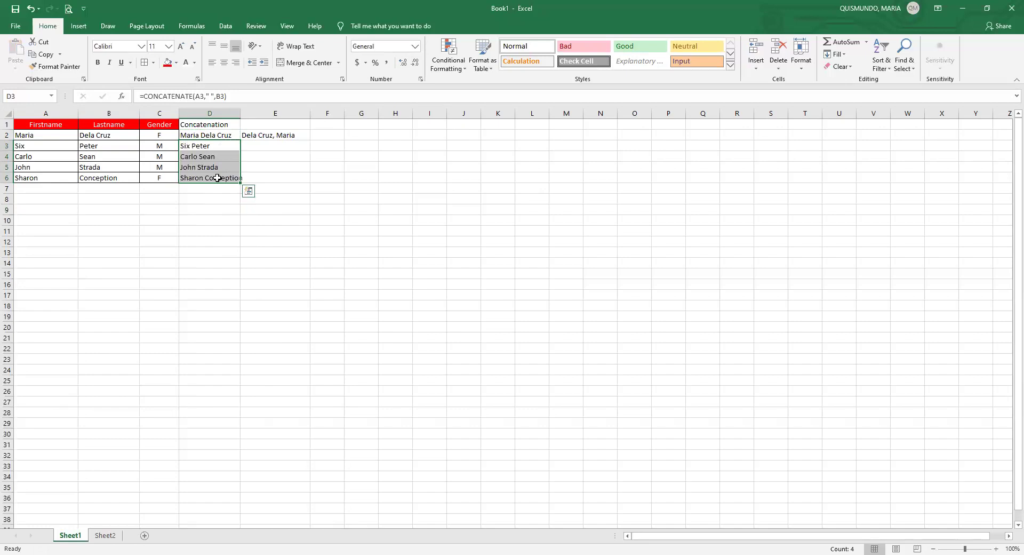
pyautogui.moveTo(323, 171); pyautogui.dragTo(324, 178)
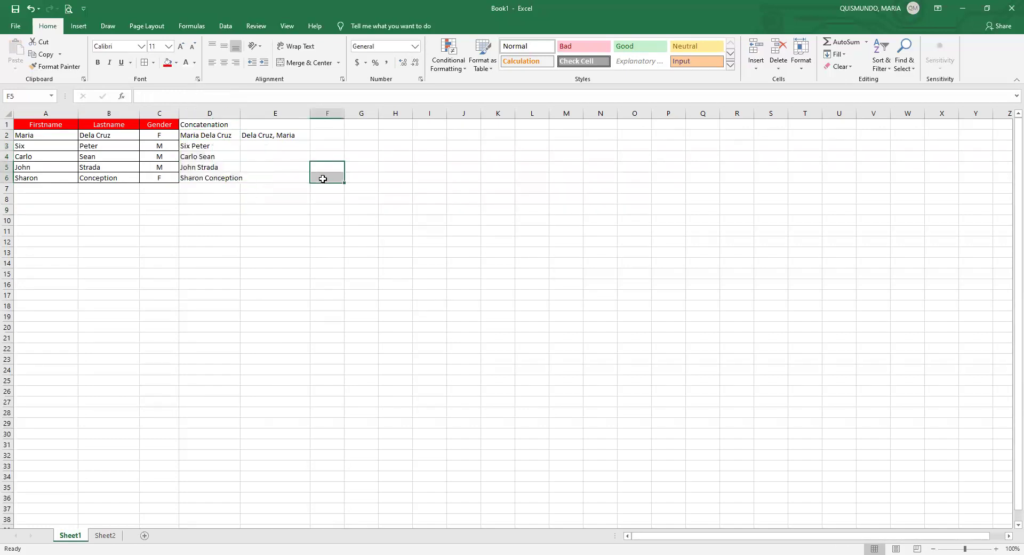
pyautogui.click(213, 146)
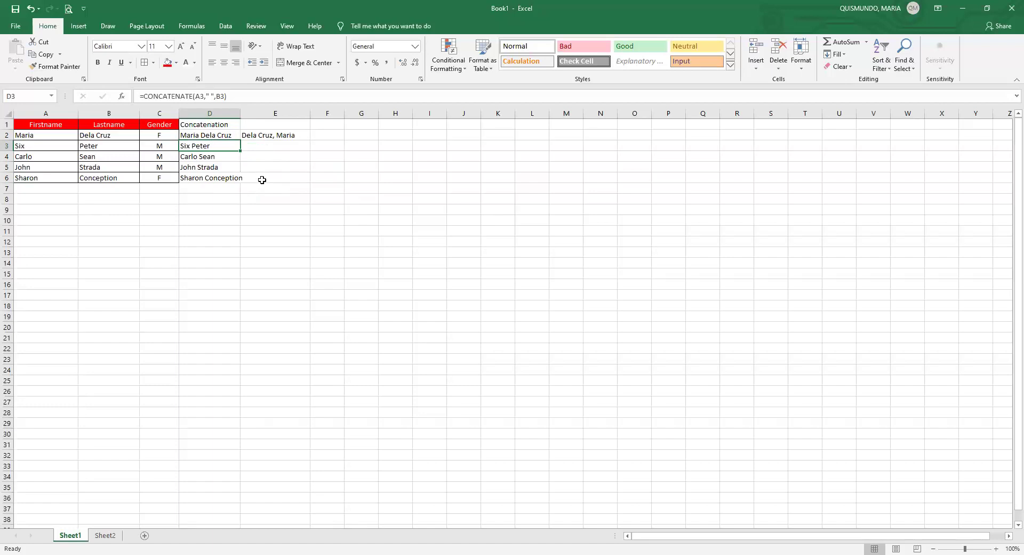
pyautogui.click(263, 179)
pyautogui.click(204, 147)
pyautogui.moveTo(204, 149); pyautogui.dragTo(213, 187)
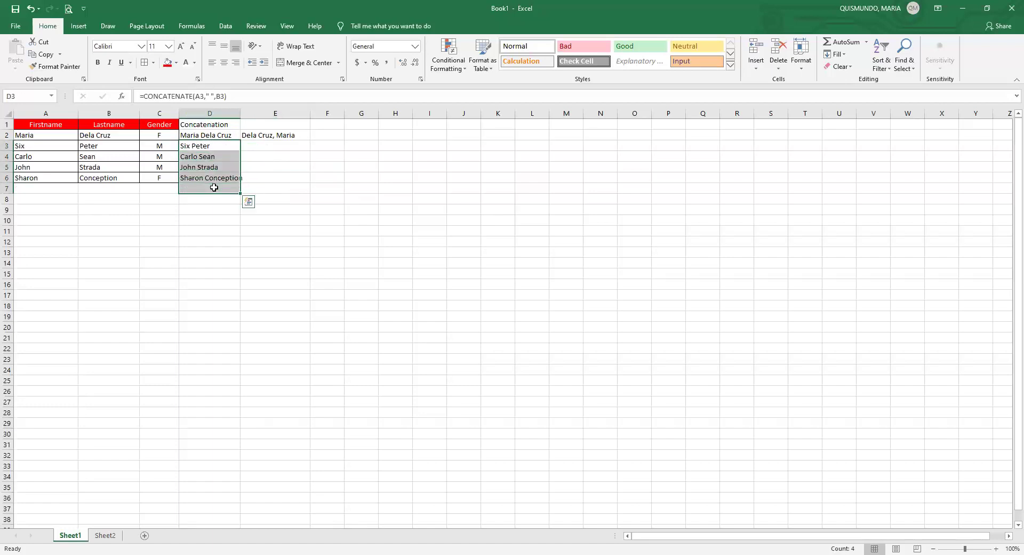
pyautogui.click(368, 350)
# Review the Conditional Formatting entry in the topic list on Sheet2, and return to Sheet1.
pyautogui.click(106, 535)
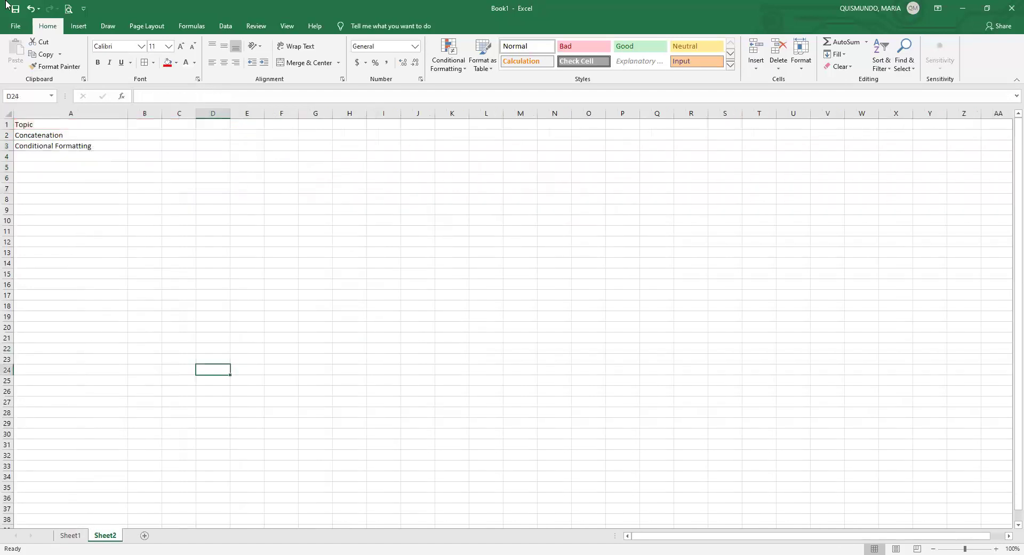
pyautogui.click(82, 148)
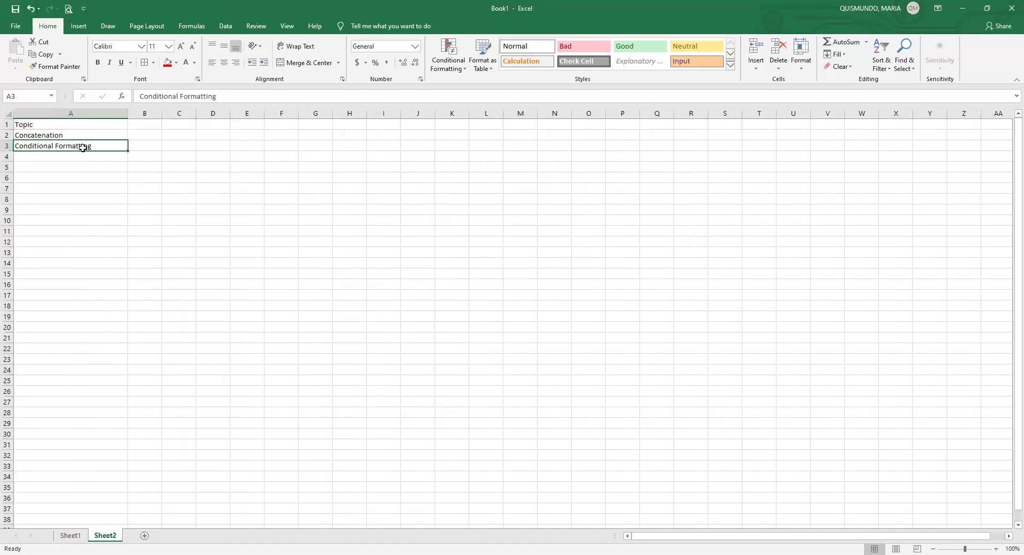
pyautogui.click(72, 535)
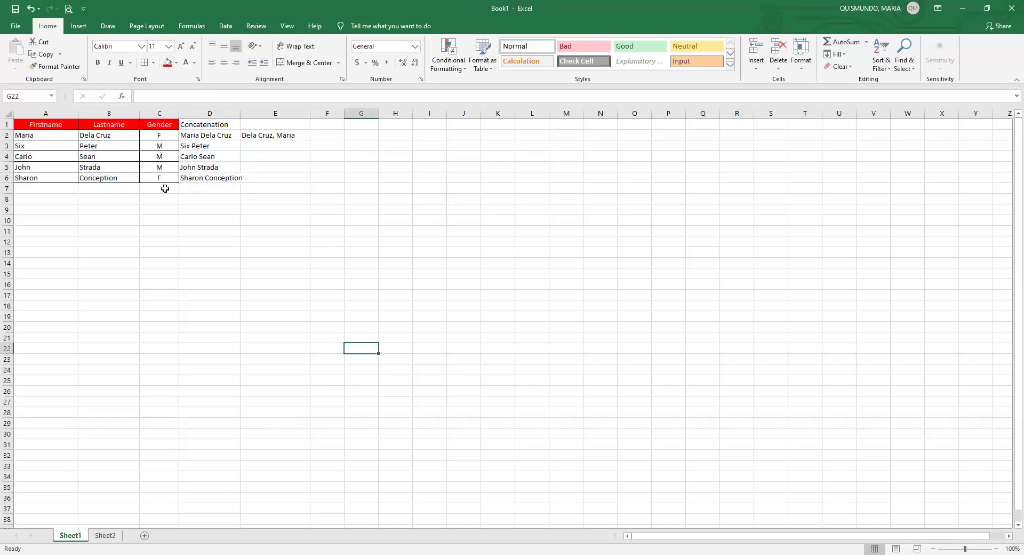
pyautogui.click(94, 157)
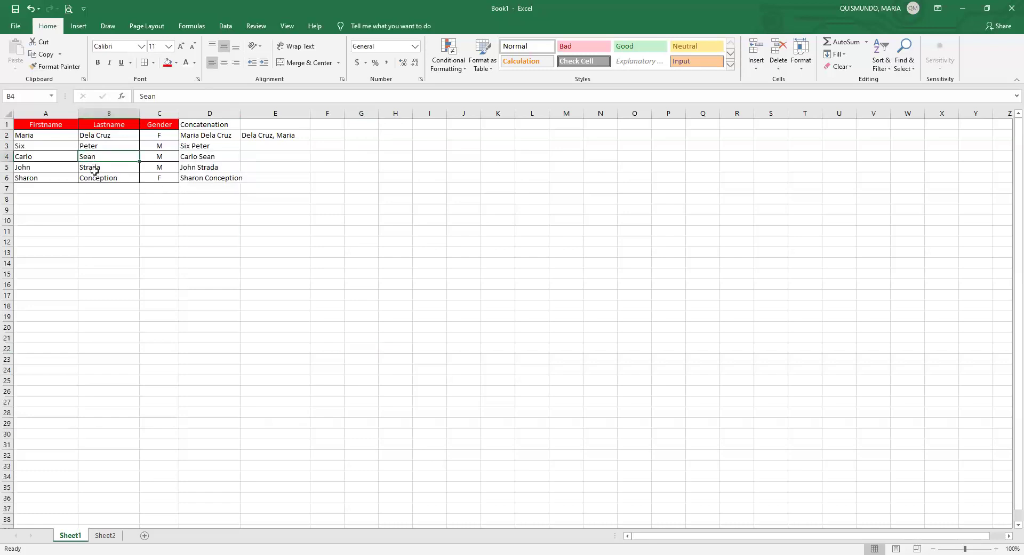
pyautogui.click(37, 145)
pyautogui.click(38, 177)
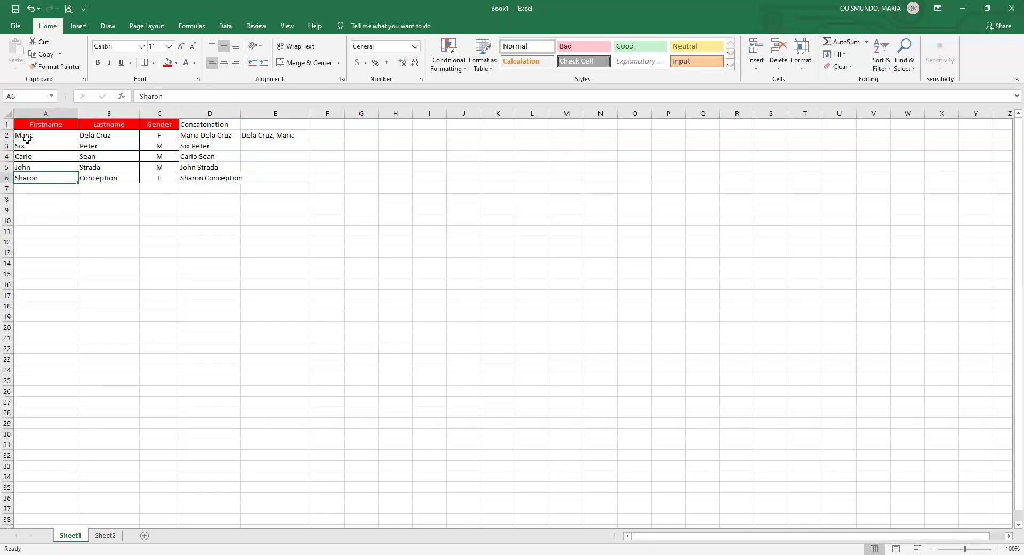
pyautogui.click(323, 196)
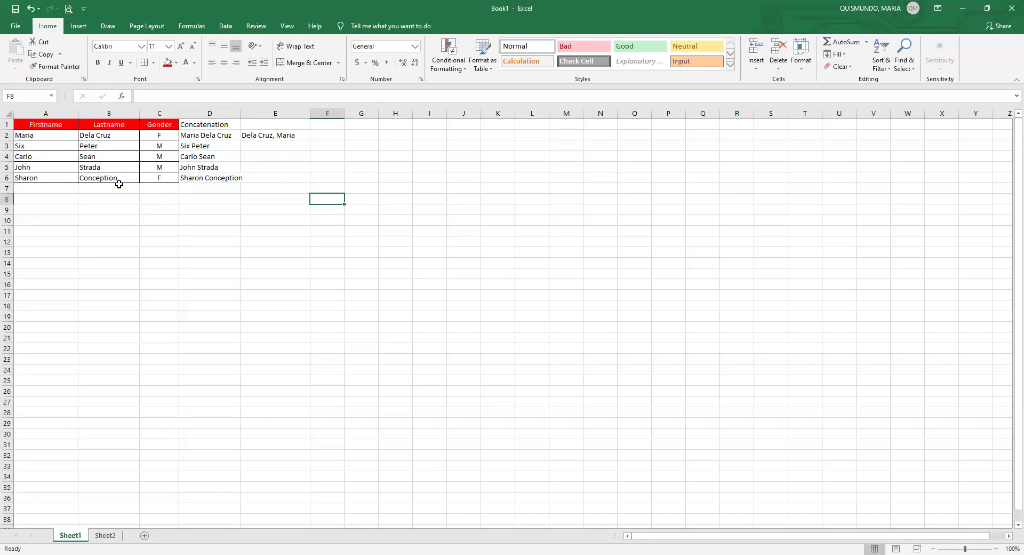
pyautogui.click(61, 177)
pyautogui.click(62, 251)
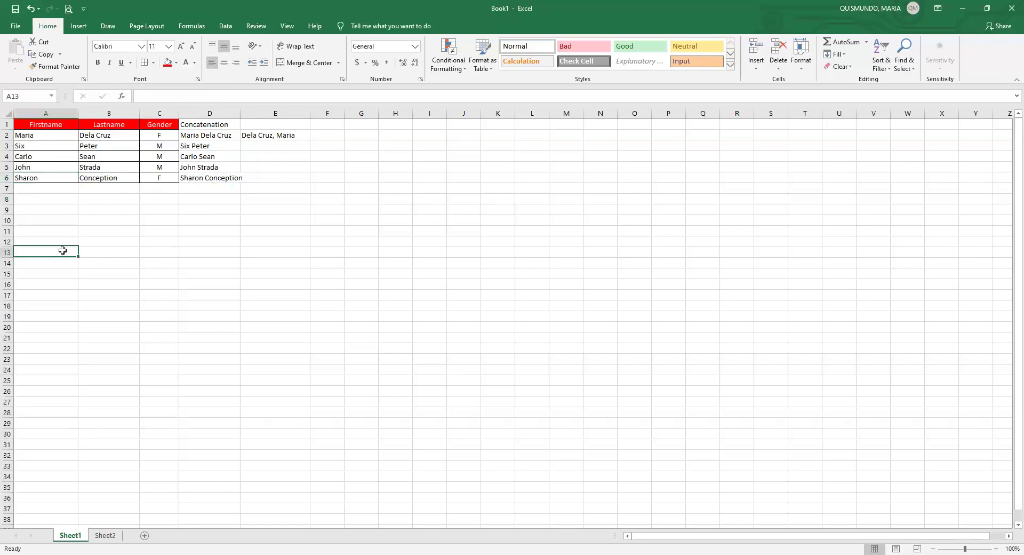
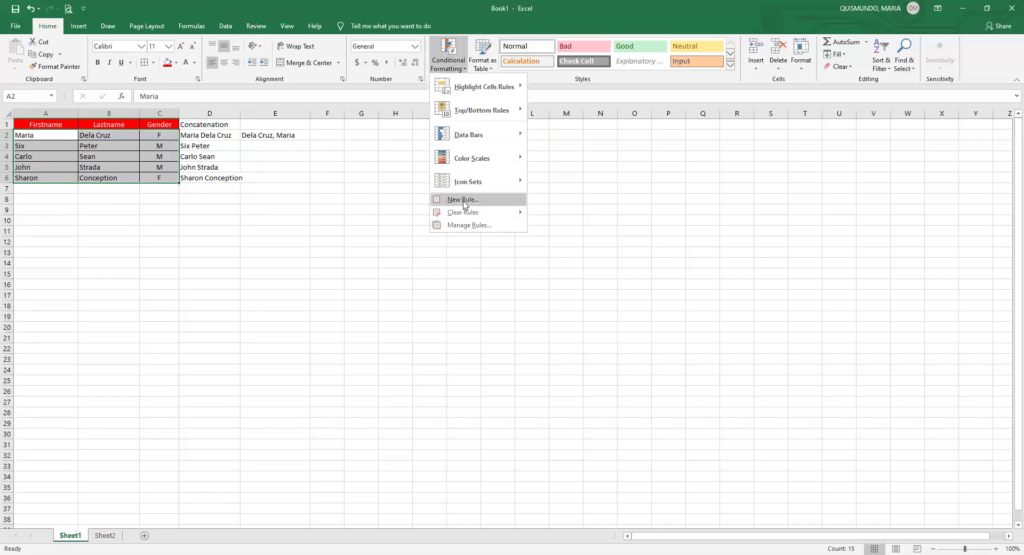
# Start a new conditional formatting rule for A2:C6 that formats only cells containing specific text beginning with S.
pyautogui.click(463, 201)
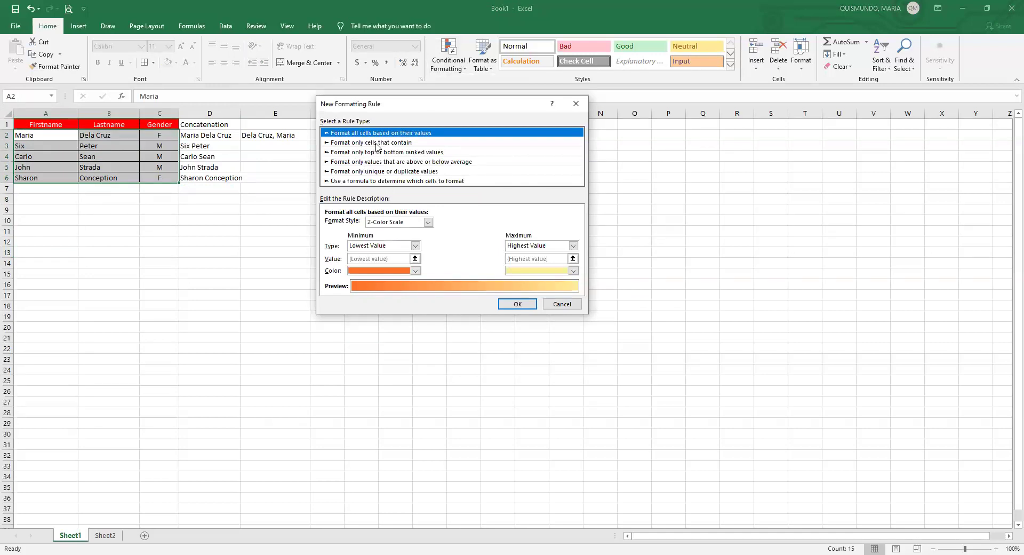
pyautogui.click(377, 147)
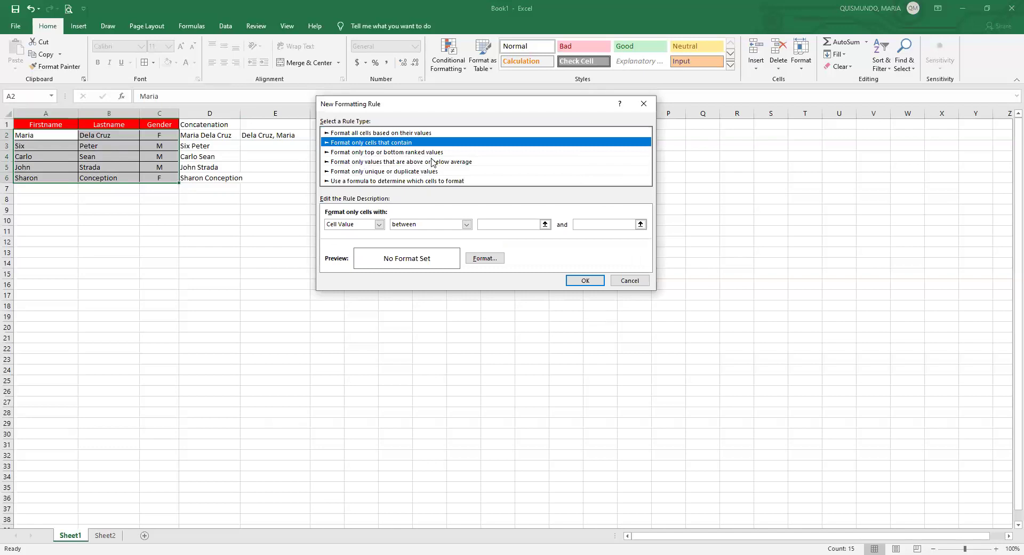
pyautogui.click(380, 225)
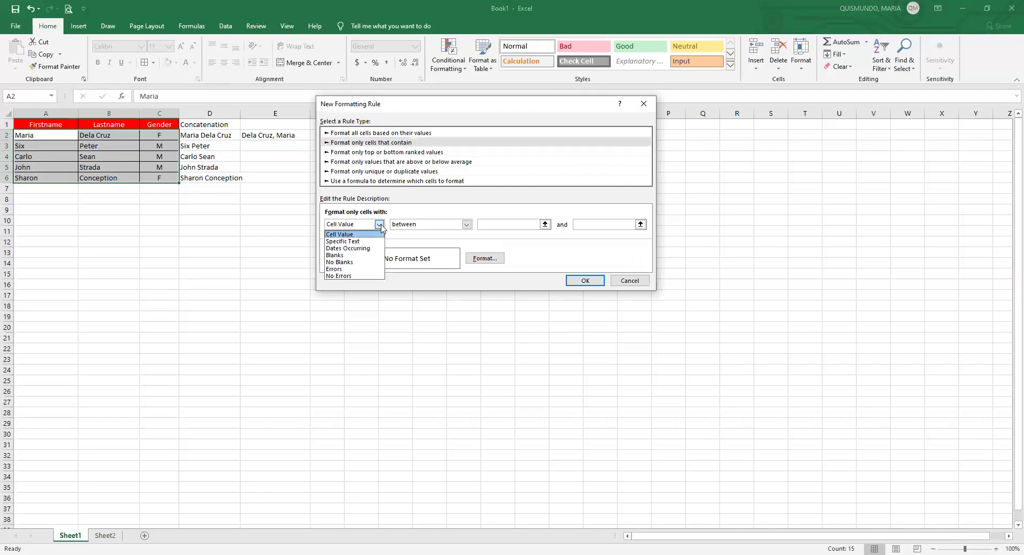
pyautogui.click(345, 242)
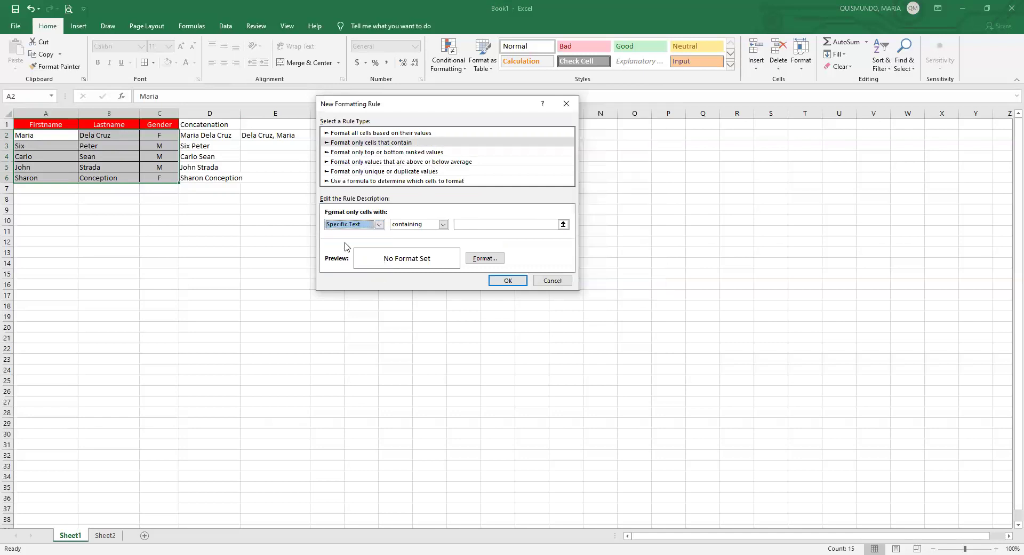
pyautogui.click(443, 224)
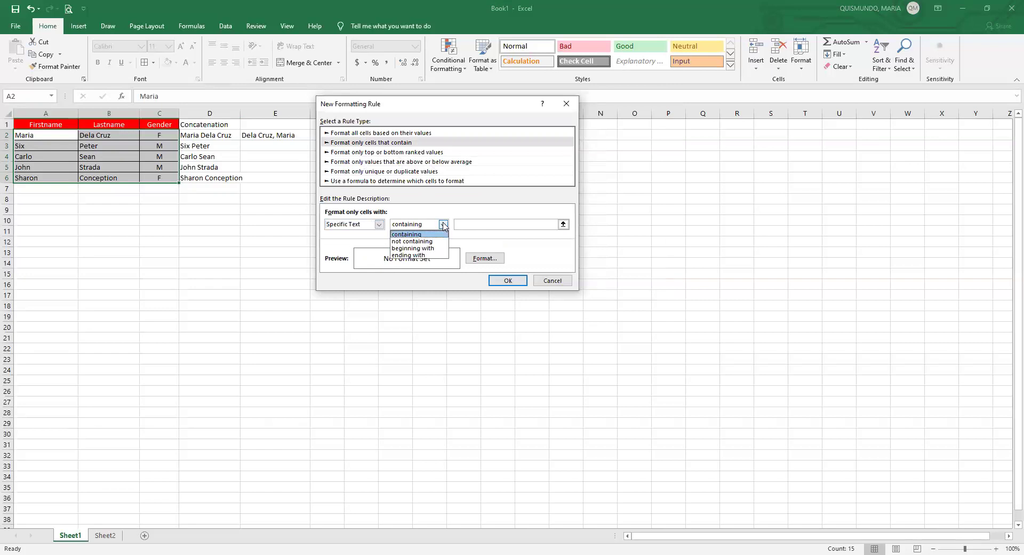
pyautogui.click(424, 249)
pyautogui.click(466, 223)
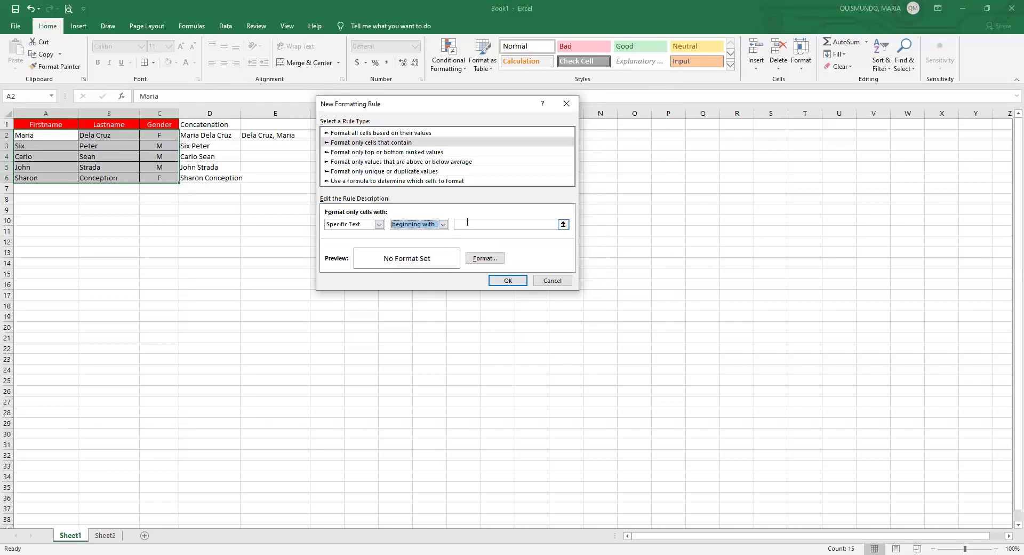
pyautogui.write('S')
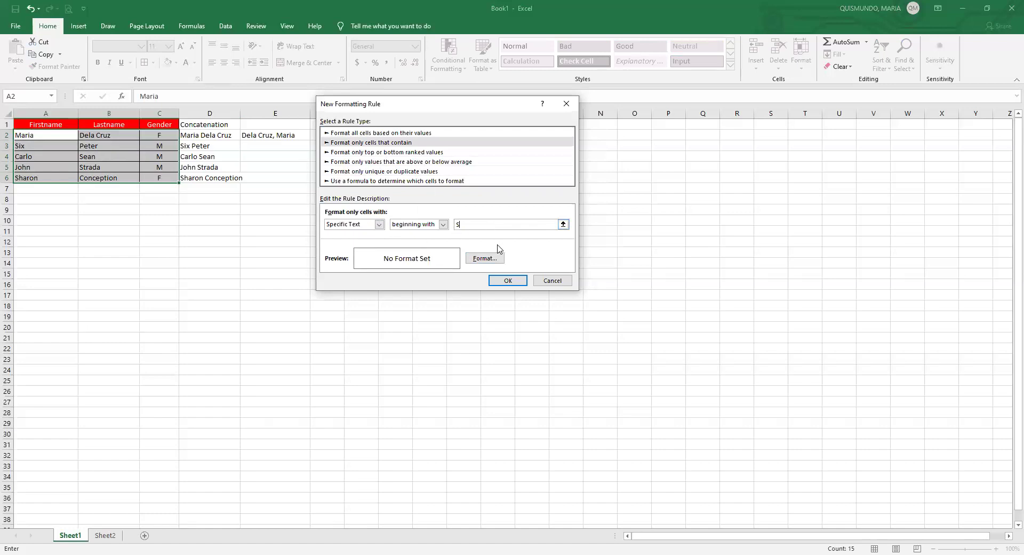
# Give the rule's format a yellow fill and black font color, and apply the rule to the selected cells.
pyautogui.click(484, 259)
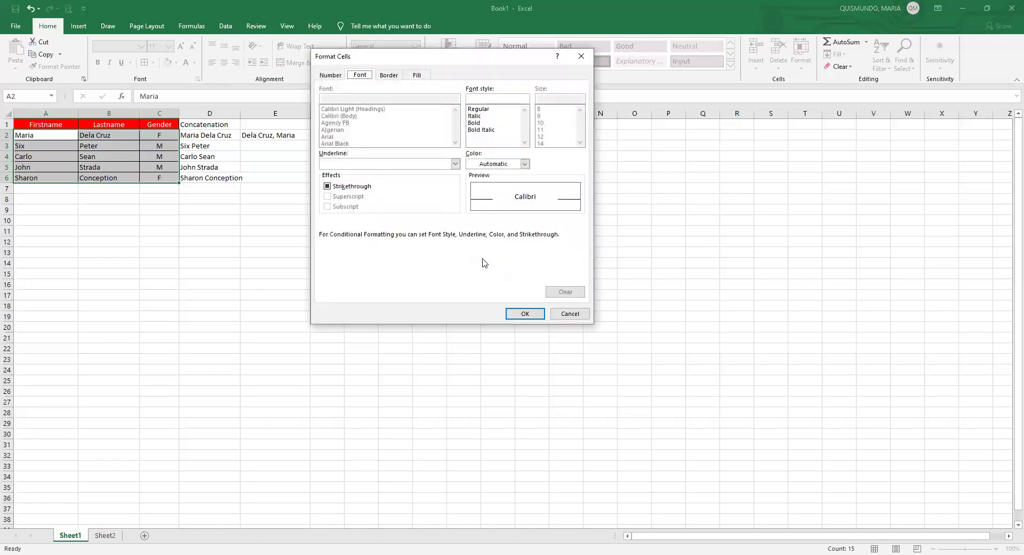
pyautogui.click(417, 75)
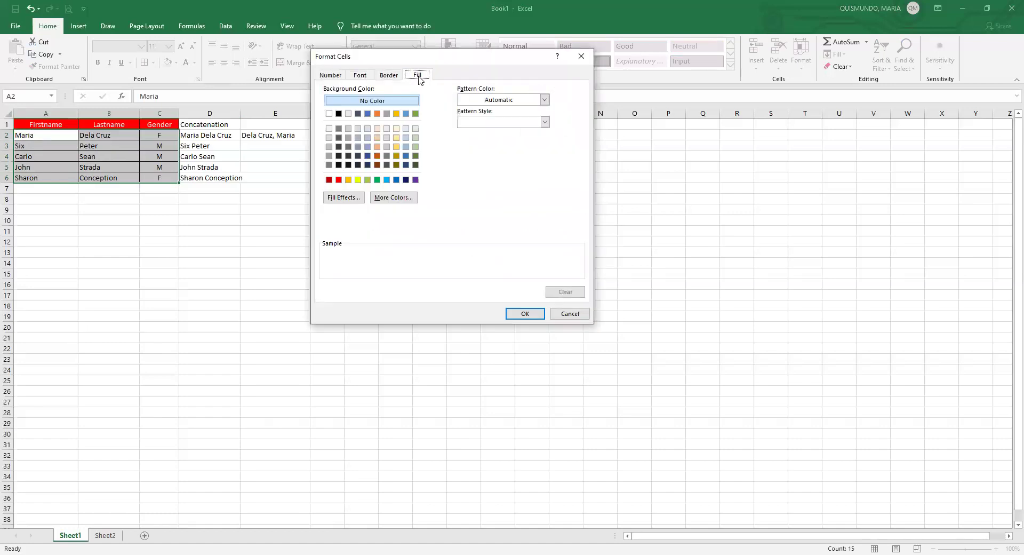
pyautogui.click(358, 180)
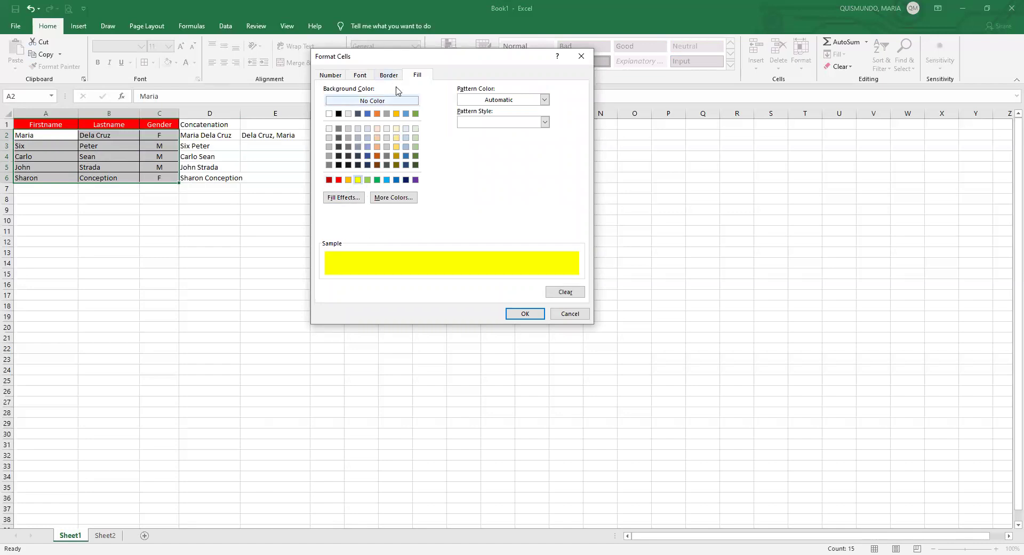
pyautogui.click(360, 75)
pyautogui.click(525, 164)
pyautogui.click(480, 200)
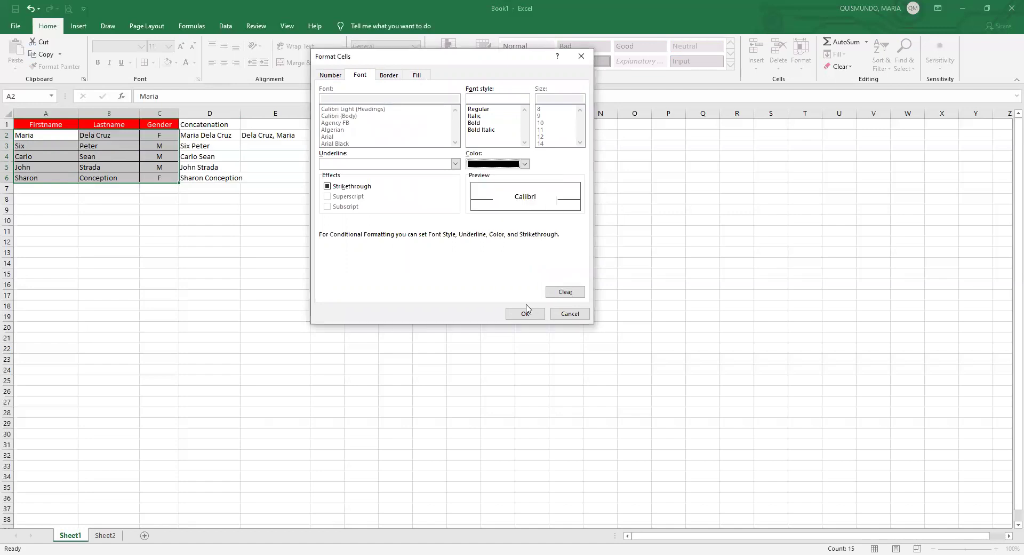
pyautogui.click(523, 314)
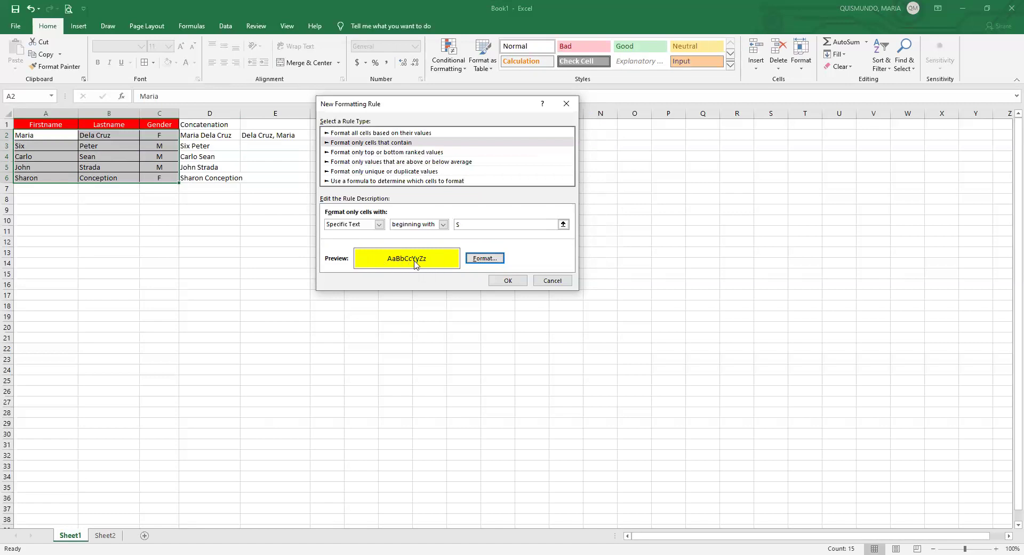
pyautogui.click(508, 282)
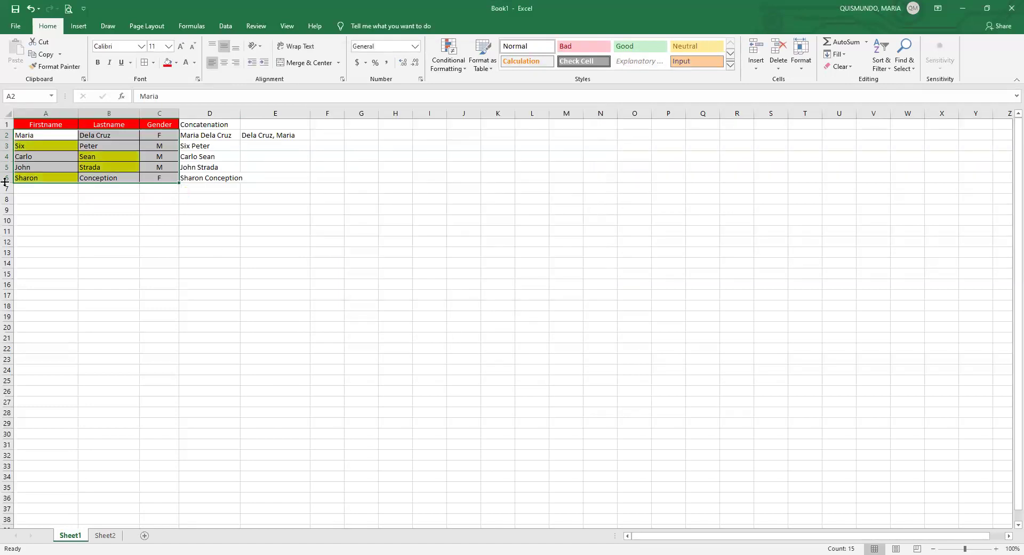
# Inspect the cells in the Firstname and Lastname columns that the new rule highlights.
pyautogui.click(43, 148)
pyautogui.click(100, 155)
pyautogui.click(93, 167)
pyautogui.click(45, 179)
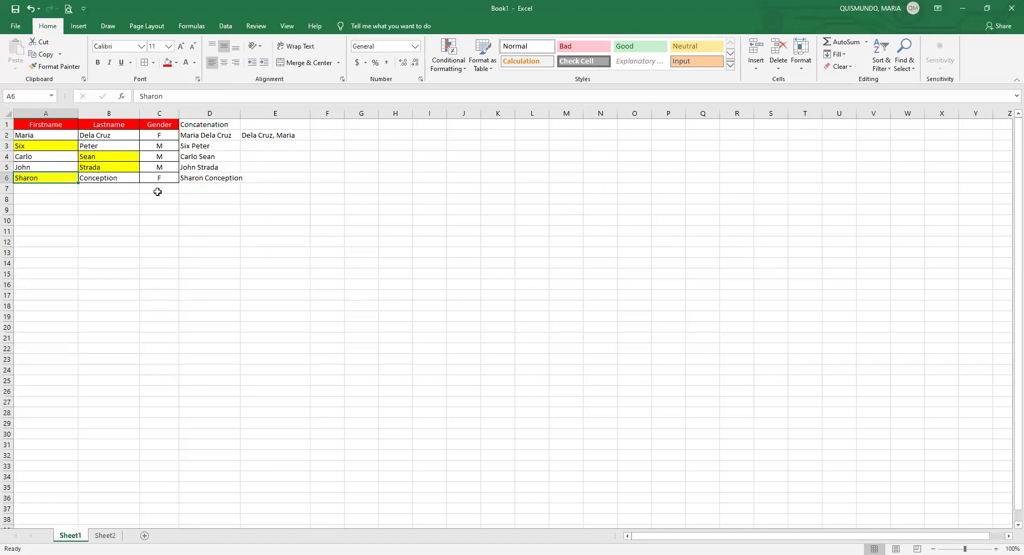
pyautogui.click(159, 230)
# Replace the first name in A4 with a different first name that begins with S to test the rule.
pyautogui.click(40, 157)
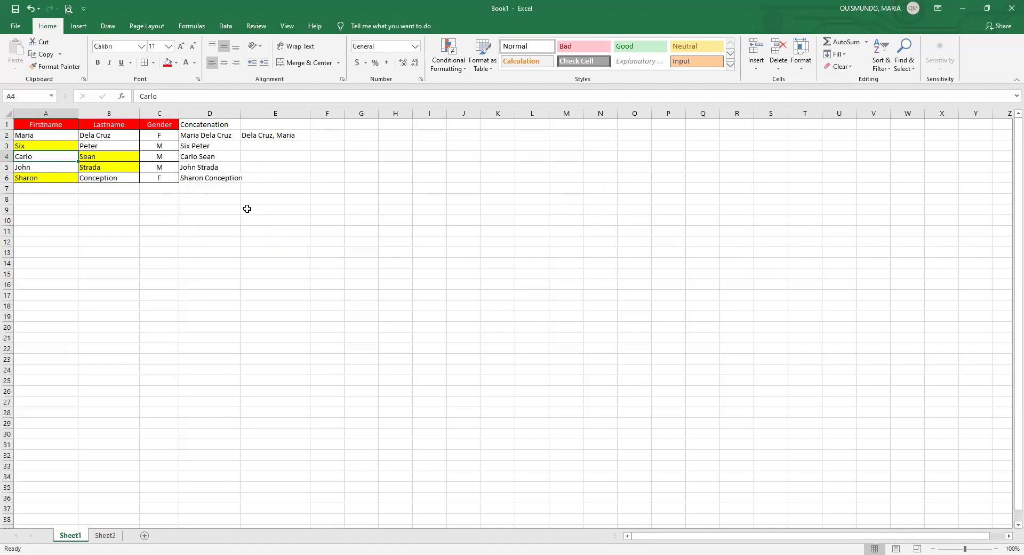
pyautogui.write('Sixto')
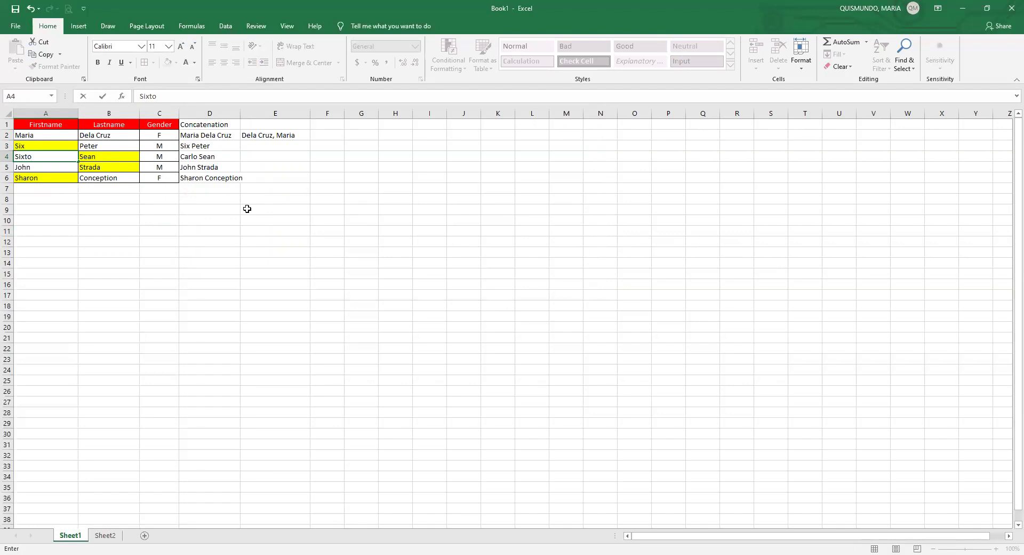
pyautogui.press('Return')
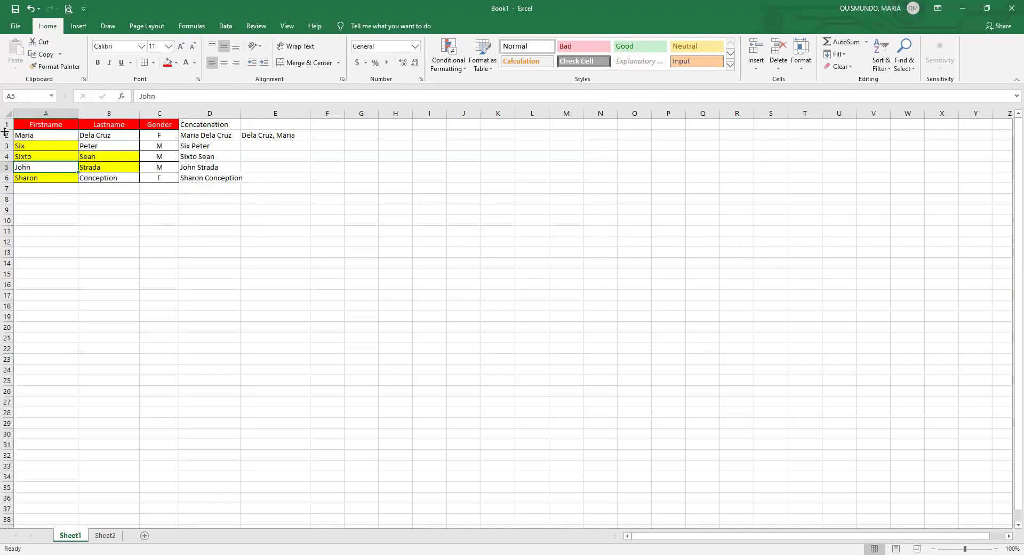
# Replace the first name in A6 with one that does not begin with S to test the rule.
pyautogui.click(39, 178)
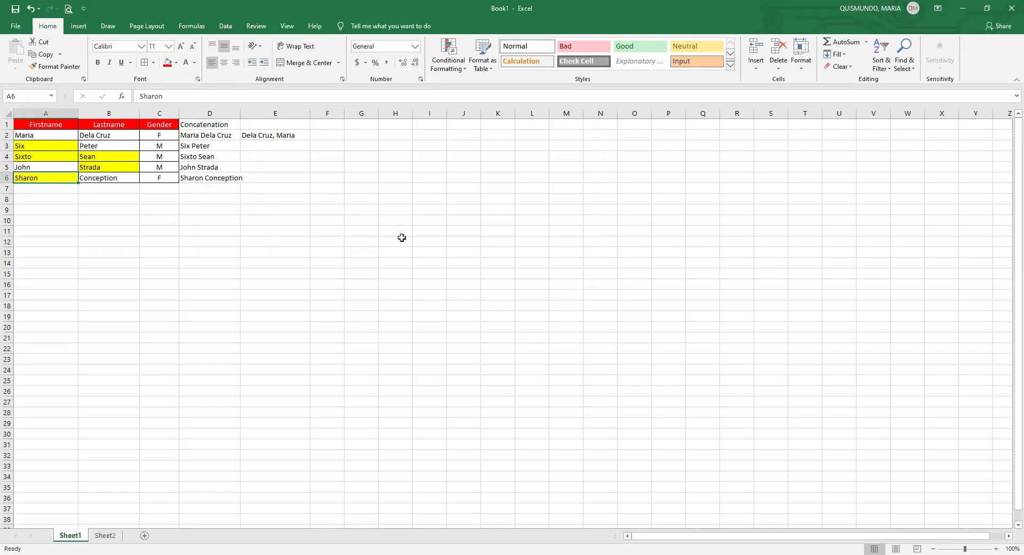
pyautogui.write('KC')
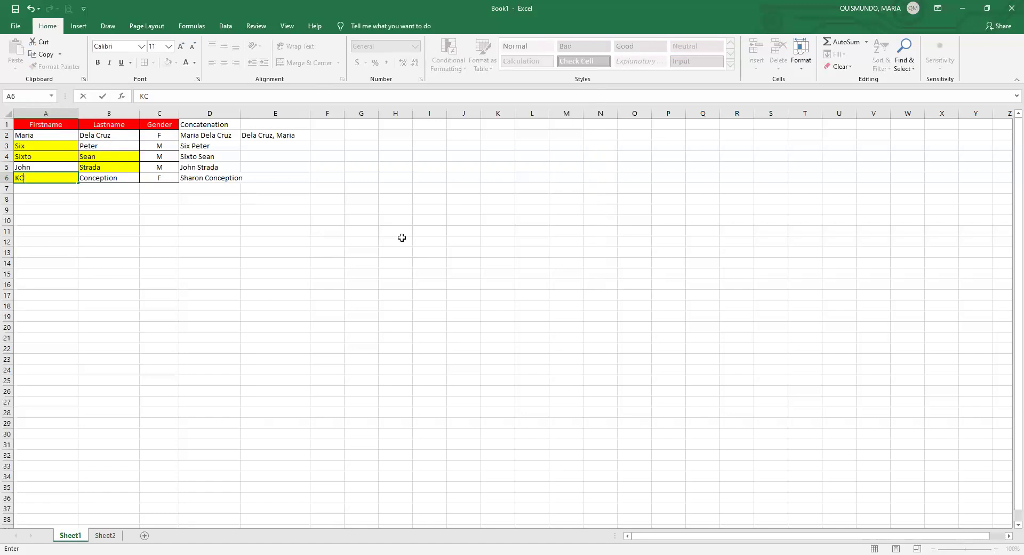
pyautogui.press('Return')
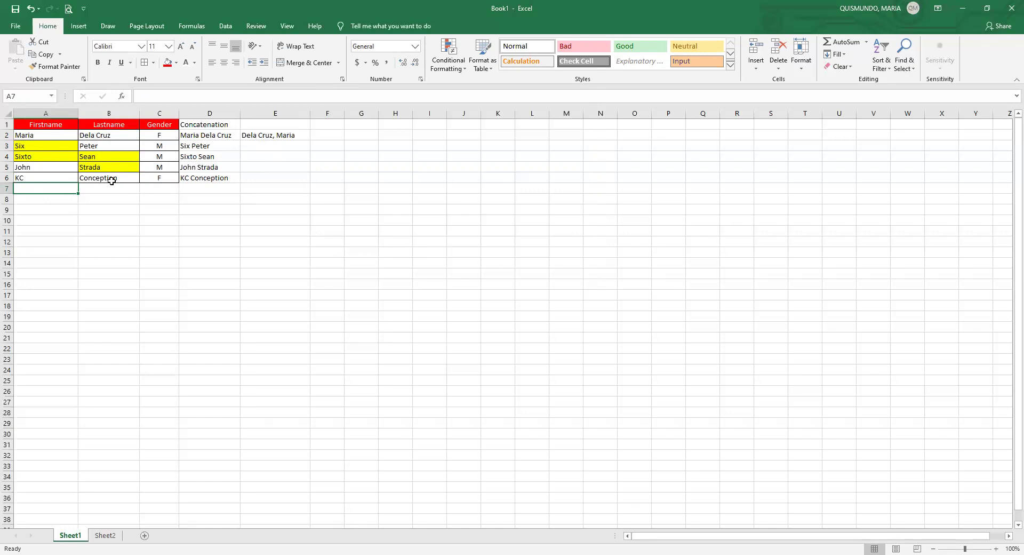
pyautogui.click(108, 187)
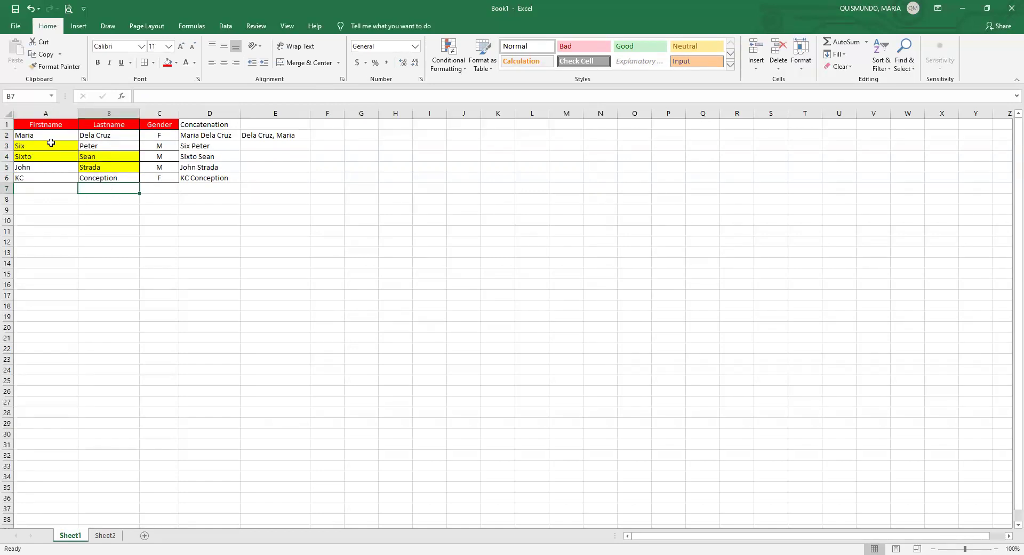